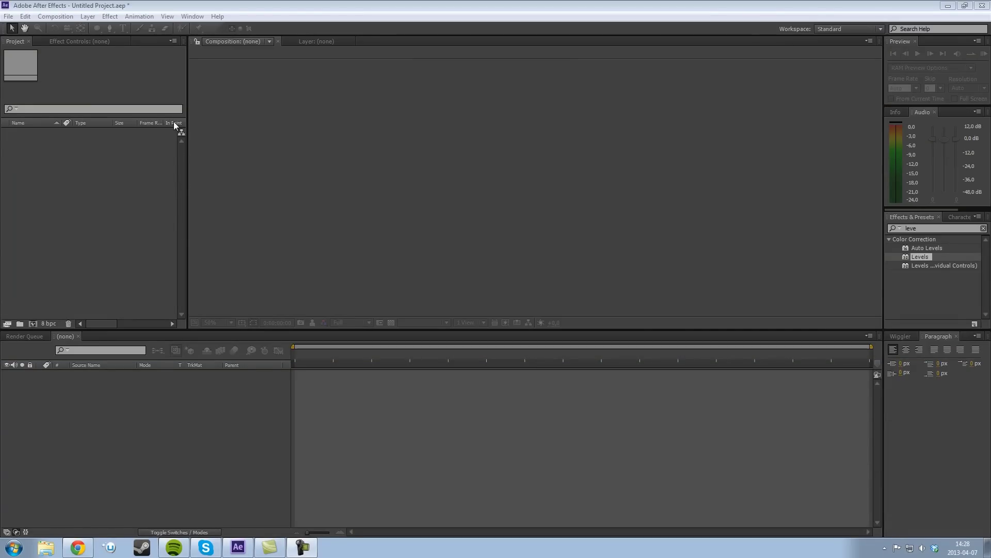
# Import the Montage GOAL.mp4 clip and create a new composition from it.
pyautogui.click(9, 16)
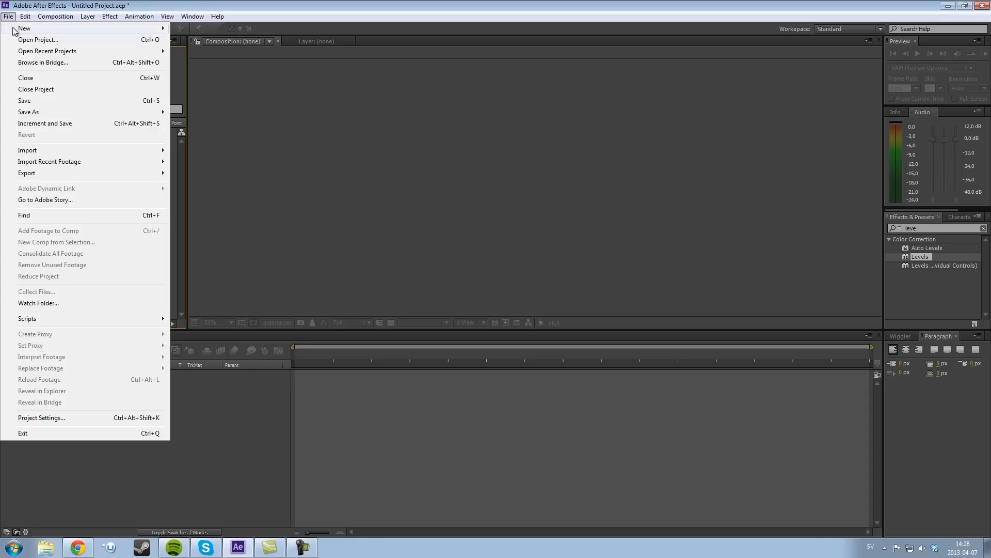
pyautogui.moveTo(44, 150)
pyautogui.click(197, 151)
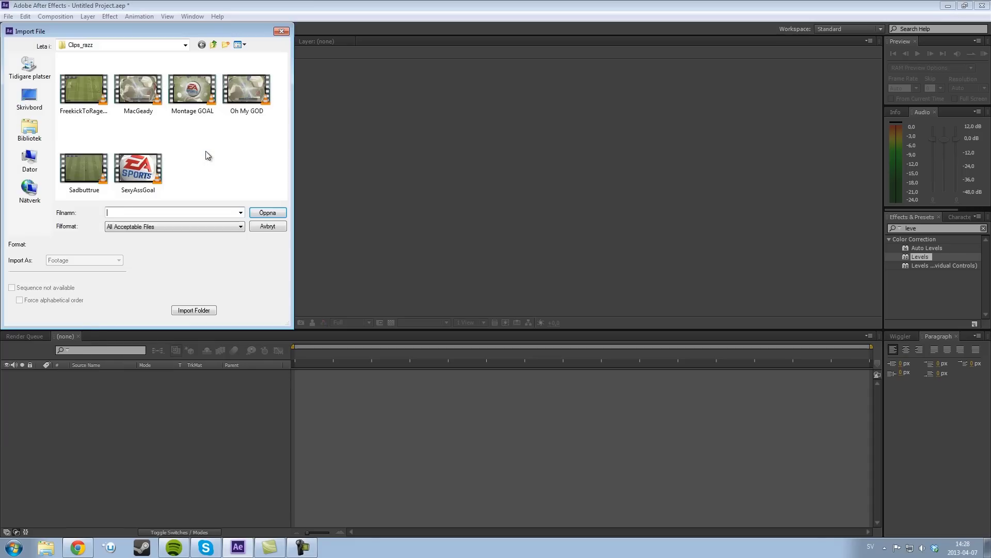
pyautogui.click(193, 99)
pyautogui.click(266, 216)
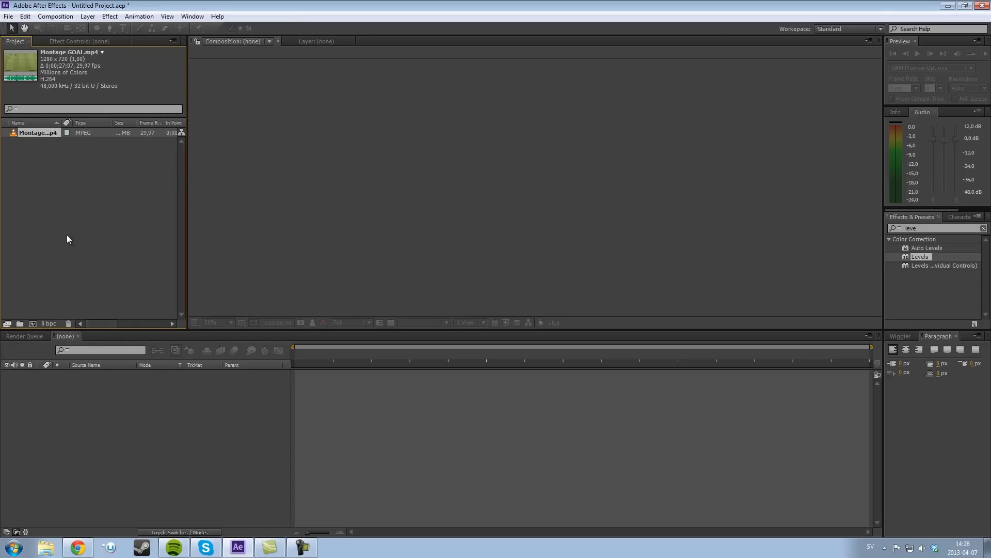
pyautogui.moveTo(38, 133); pyautogui.dragTo(33, 324)
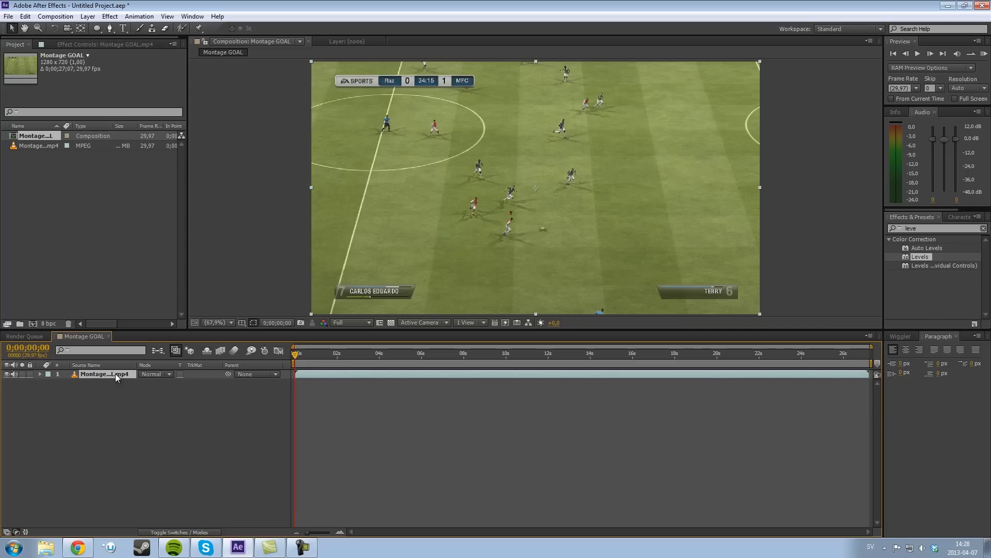
# Apply the Levels color correction to the clip and lower its gamma to about 0.71.
pyautogui.click(110, 16)
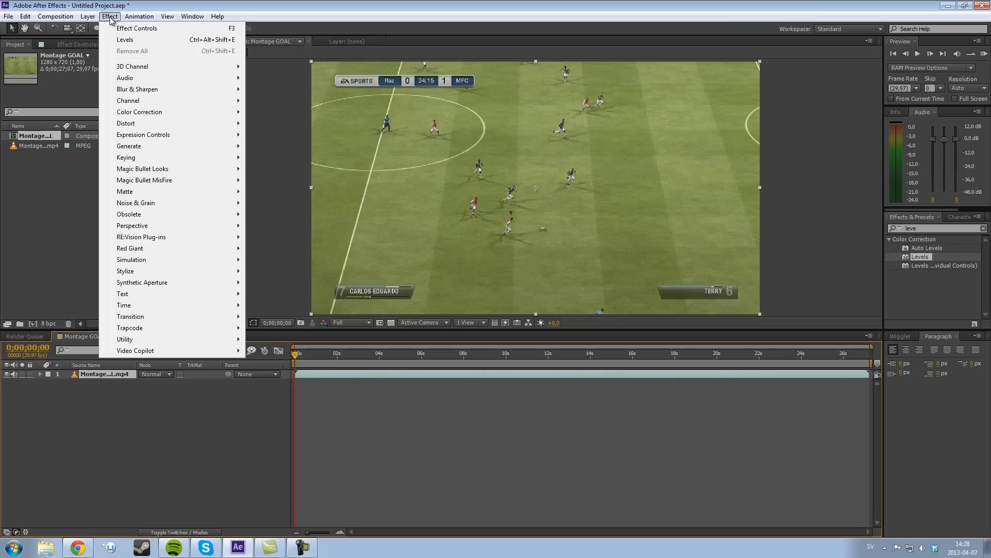
pyautogui.moveTo(147, 112)
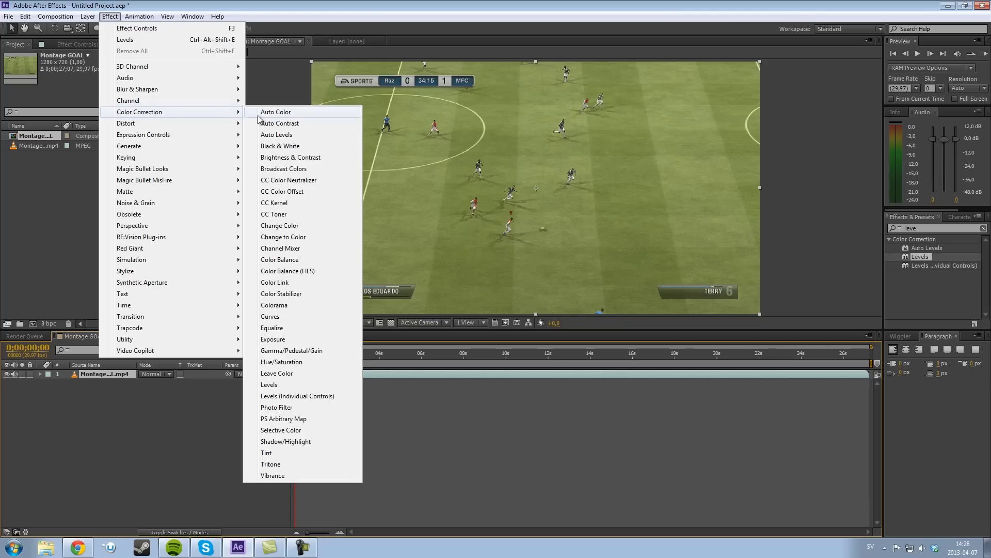
pyautogui.click(277, 385)
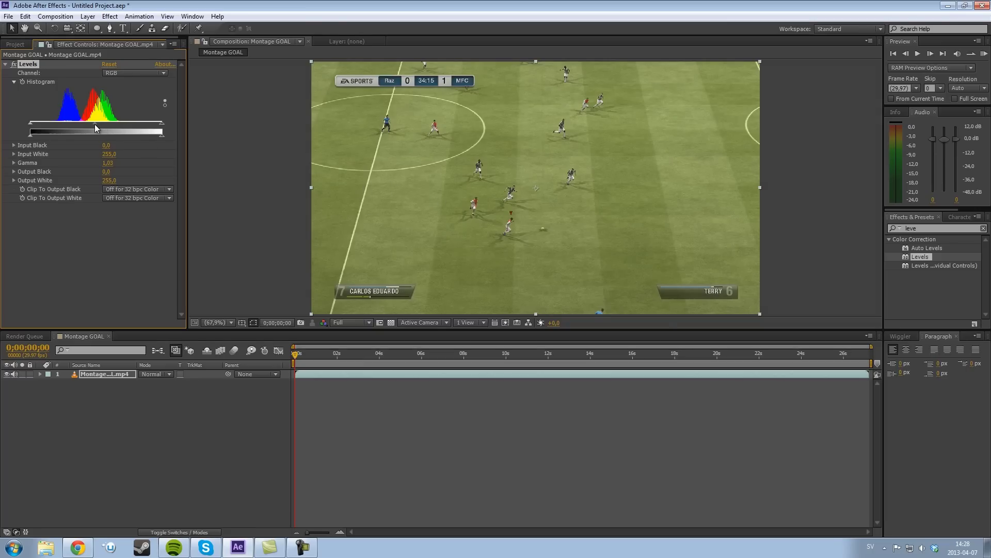
pyautogui.moveTo(98, 124); pyautogui.dragTo(110, 125)
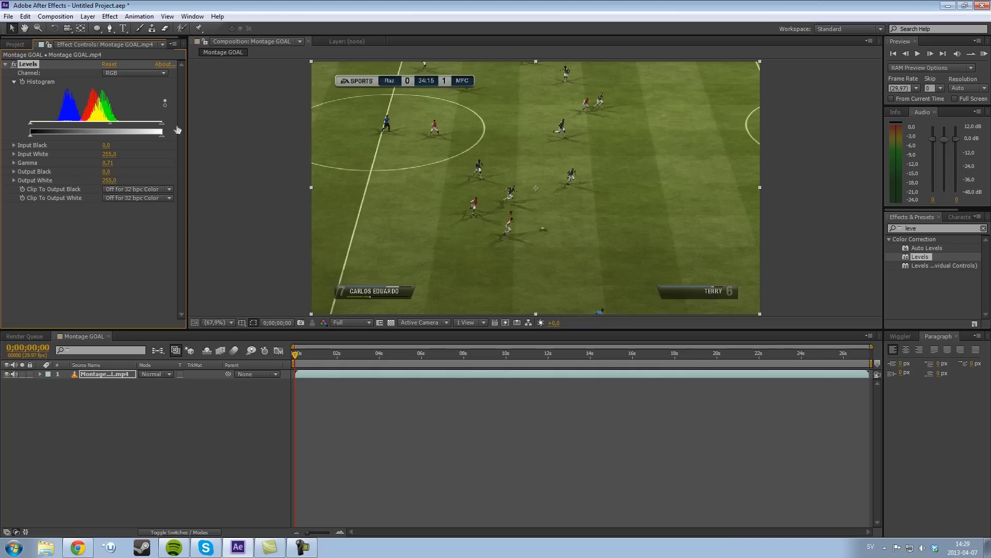
# Compare the footage with Levels switched off and on, leave it enabled, and collapse its settings.
pyautogui.click(858, 232)
pyautogui.click(14, 65)
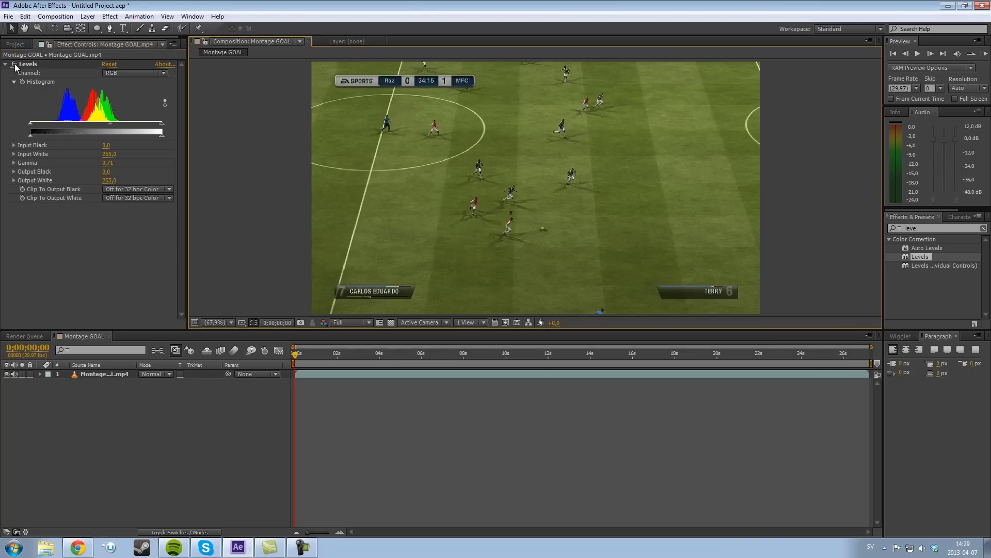
pyautogui.click(14, 65)
pyautogui.click(15, 65)
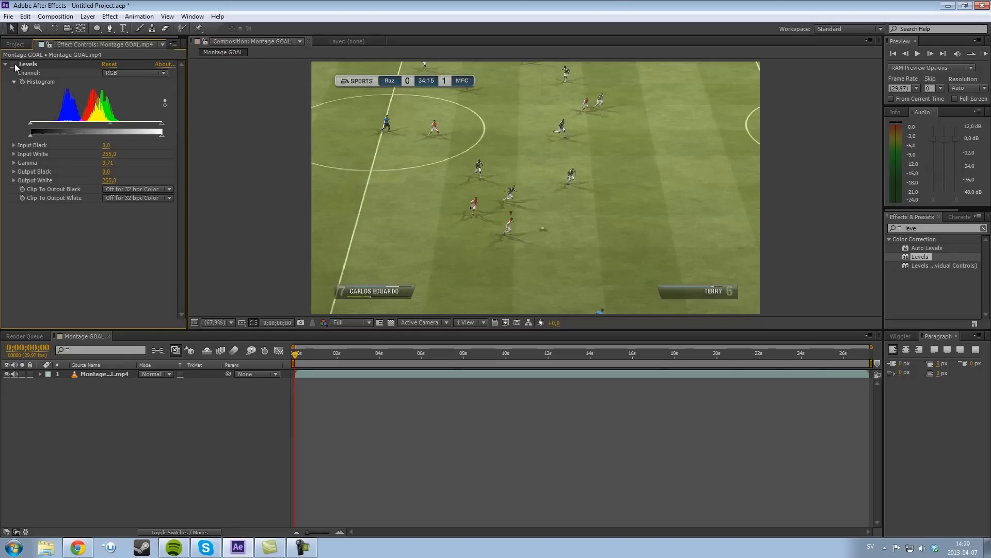
pyautogui.click(15, 65)
pyautogui.click(404, 468)
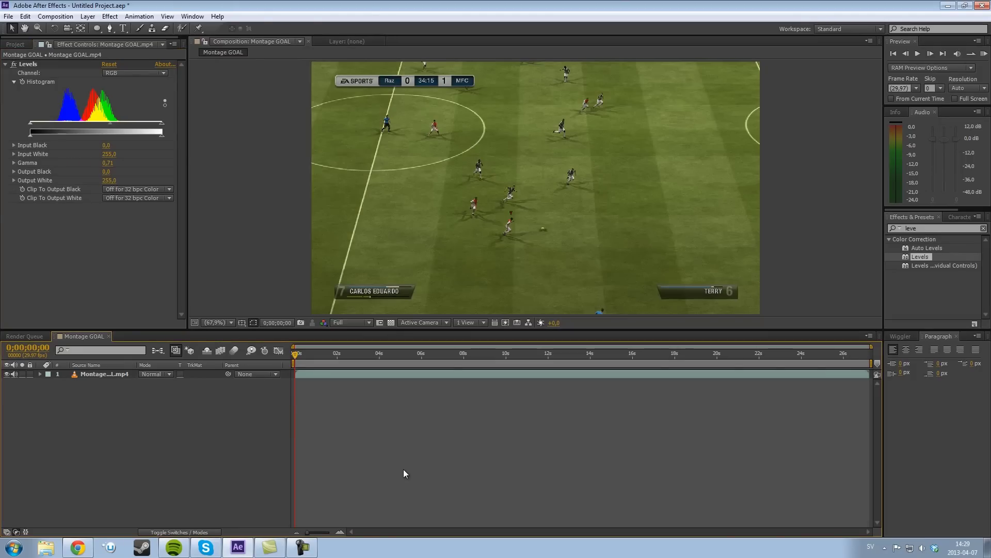
pyautogui.click(5, 64)
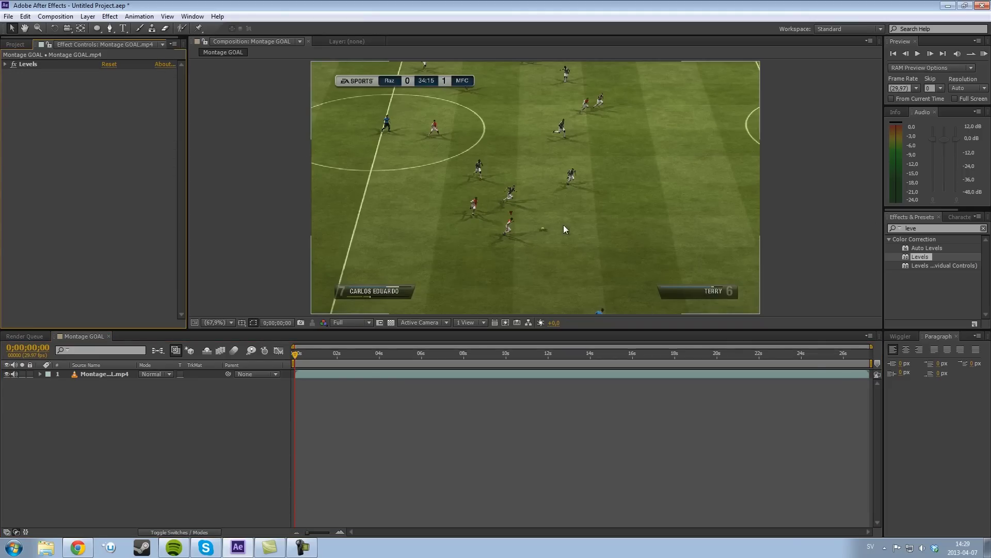
# Add the Curves color correction to the Montage GOAL clip.
pyautogui.click(110, 372)
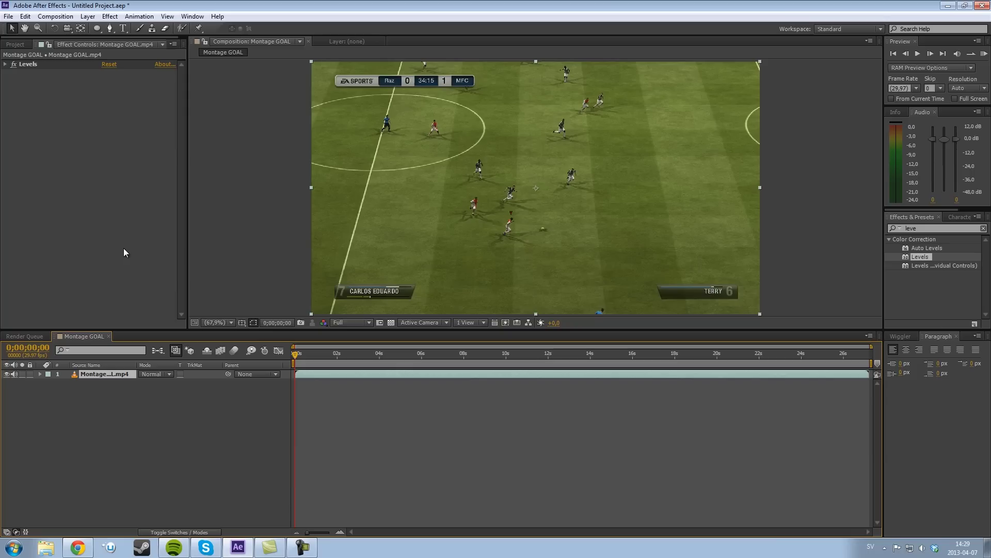
pyautogui.click(109, 16)
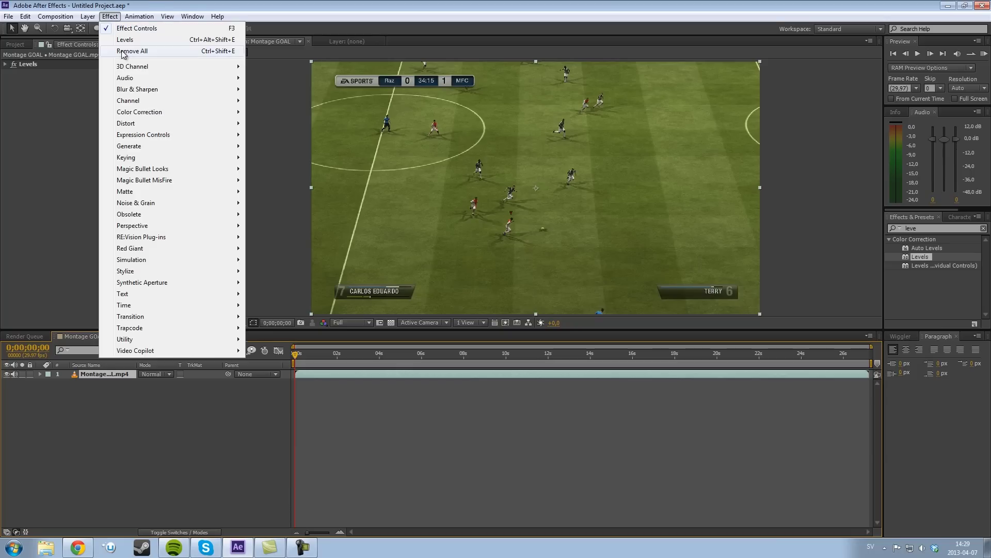
pyautogui.moveTo(150, 116)
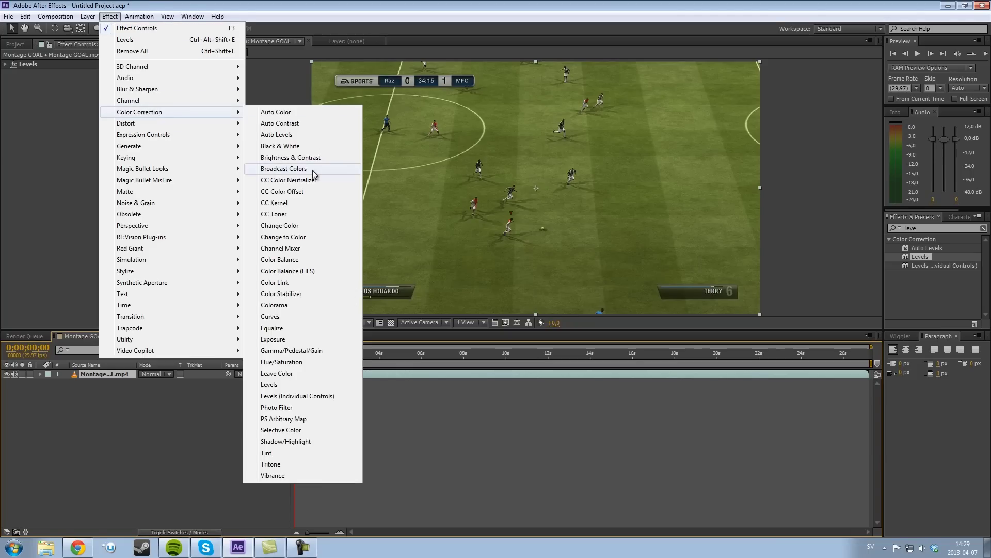
pyautogui.click(270, 316)
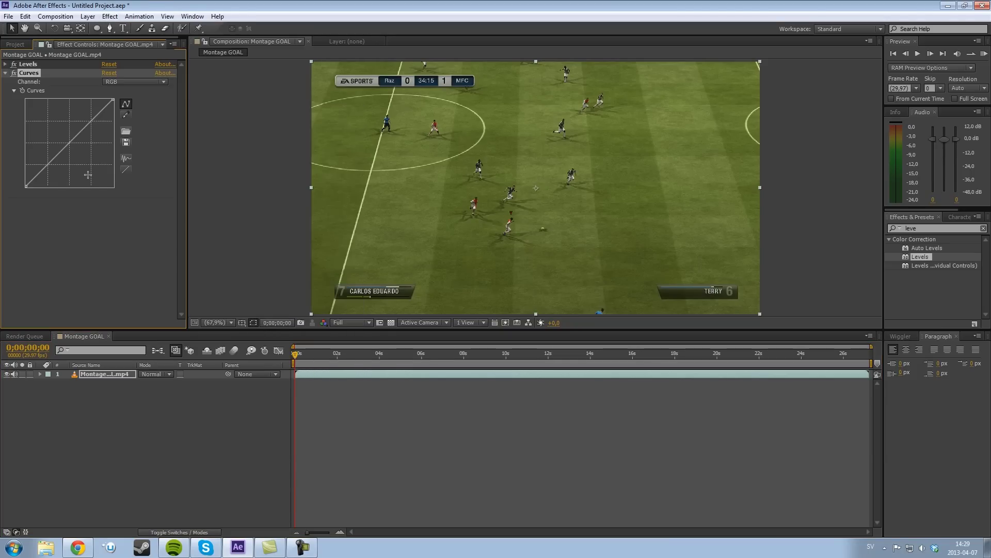
# Raise the midpoint of the Red channel curve slightly to warm up the image.
pyautogui.click(124, 83)
pyautogui.click(125, 104)
pyautogui.click(125, 82)
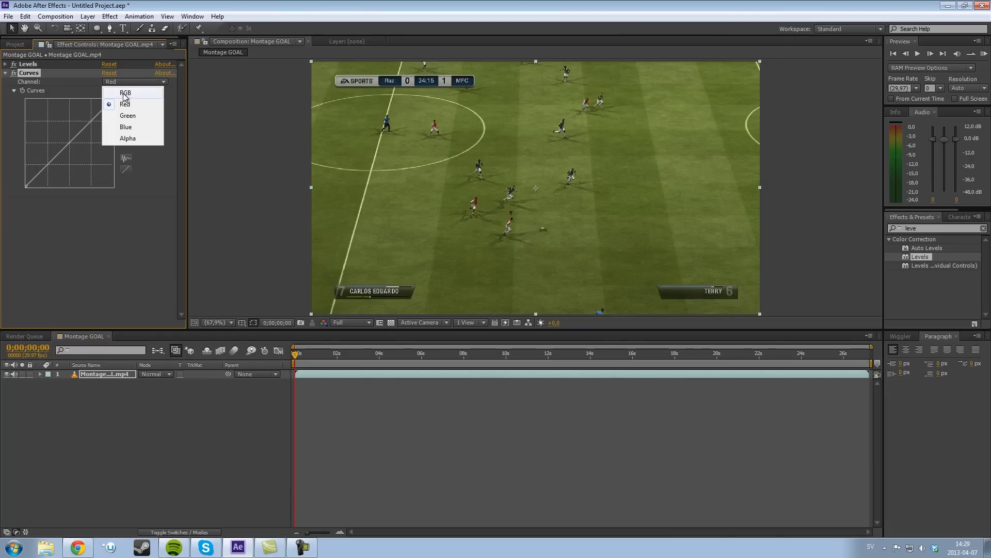
pyautogui.click(125, 103)
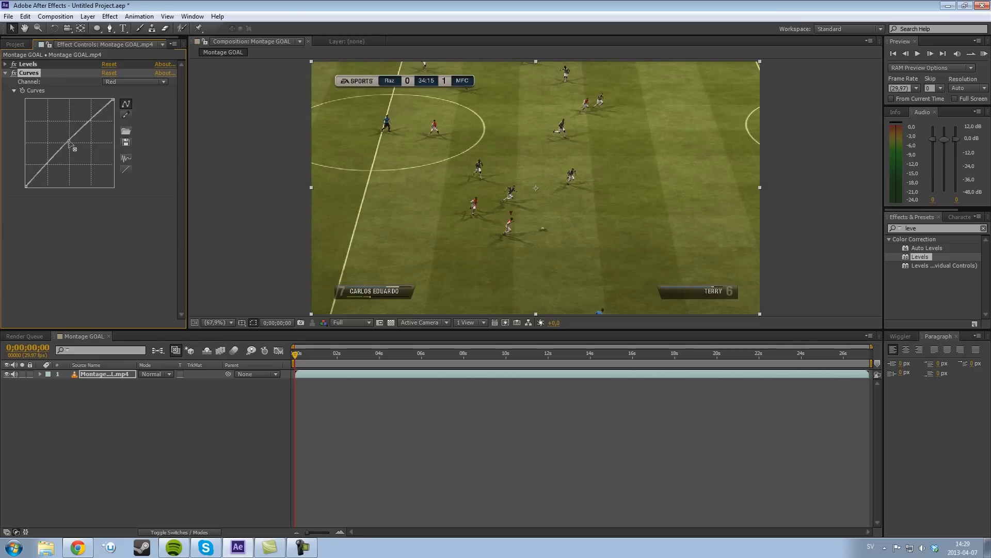
pyautogui.moveTo(69, 141); pyautogui.dragTo(69, 139)
# Check the Green channel curve, return to the Red channel, and collapse the Curves settings.
pyautogui.click(137, 82)
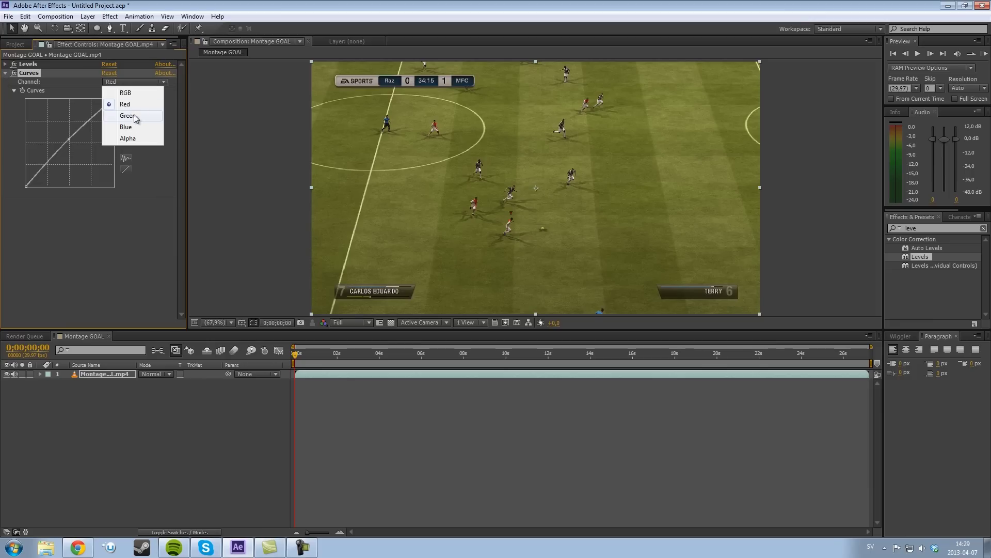
pyautogui.click(138, 118)
pyautogui.click(114, 82)
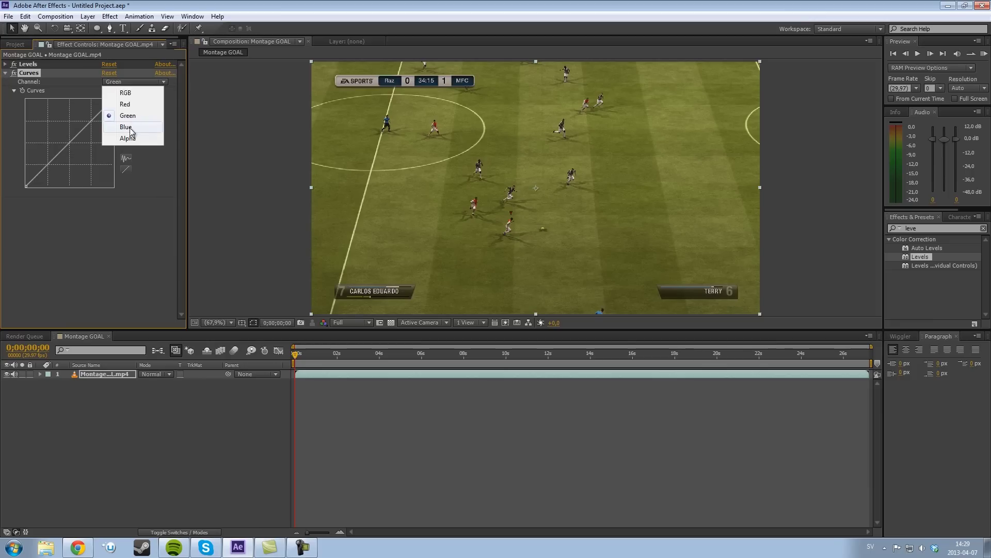
pyautogui.click(125, 105)
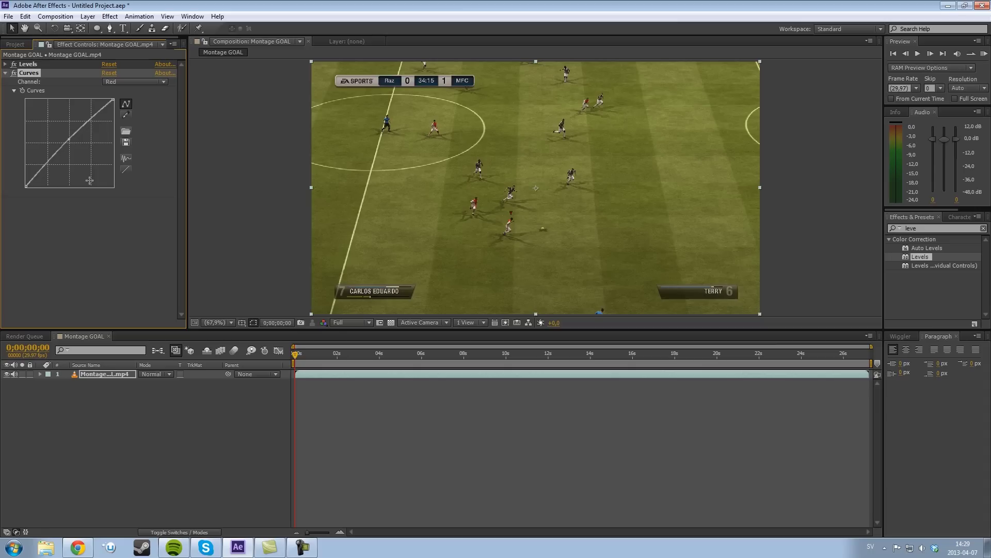
pyautogui.click(6, 72)
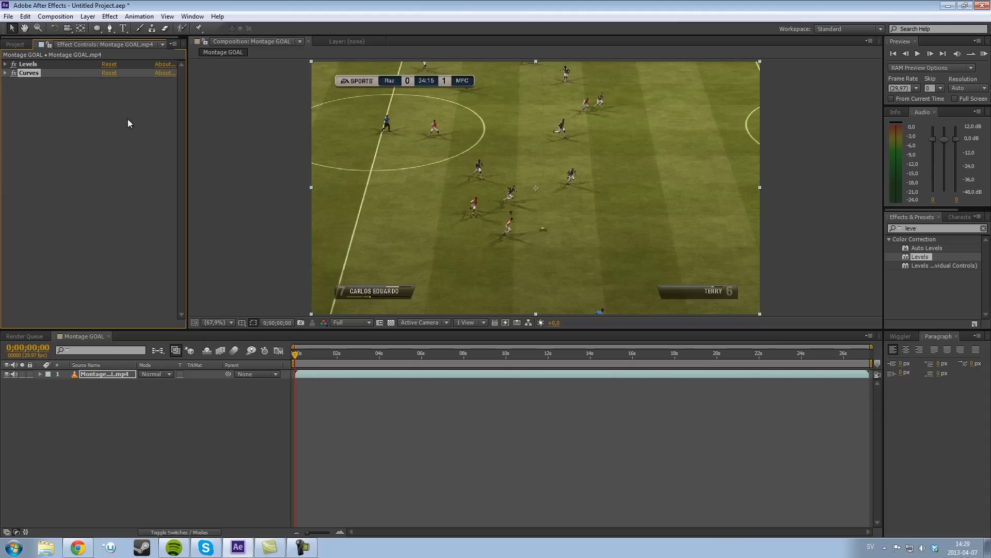
pyautogui.click(104, 194)
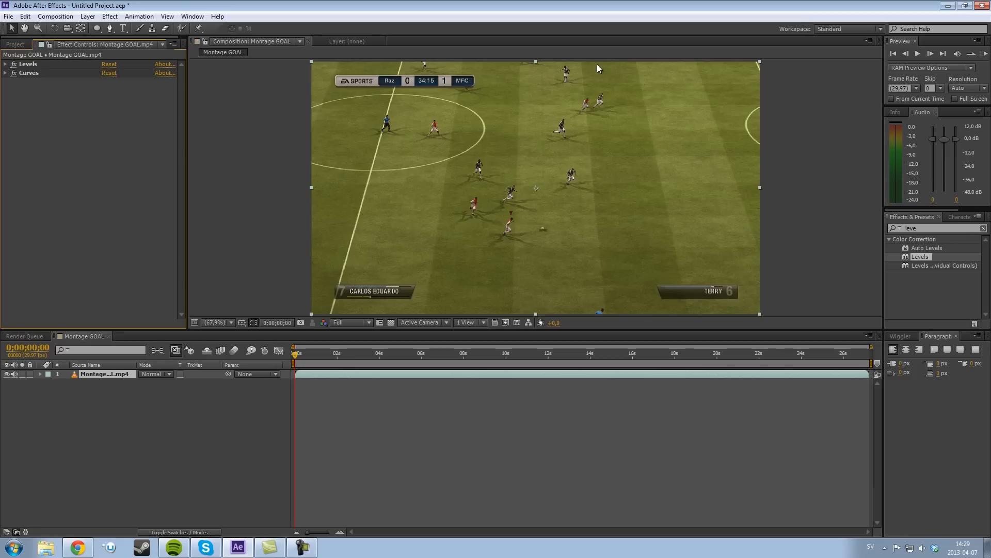
# Create a new adjustment layer above the clip and select it.
pyautogui.rightClick(110, 445)
pyautogui.moveTo(150, 333)
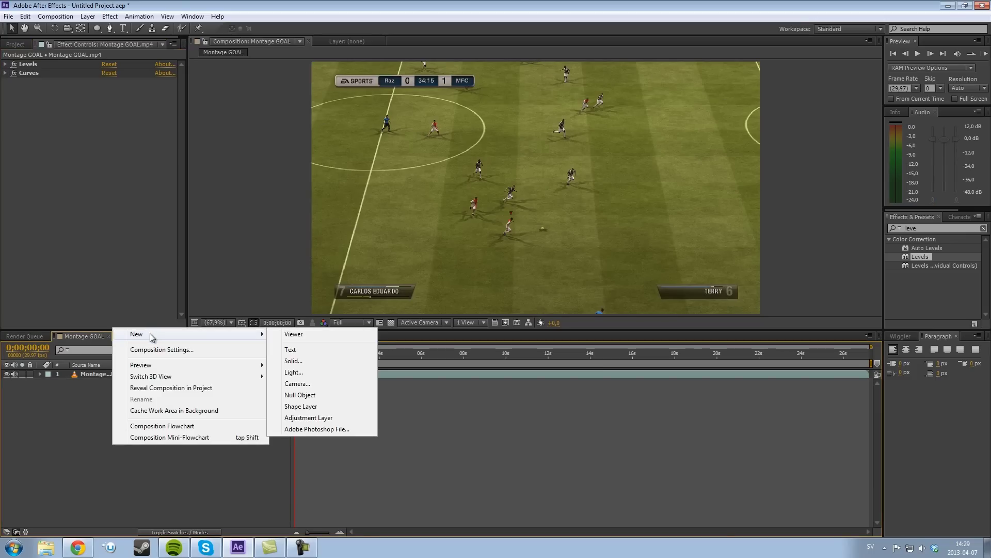
pyautogui.click(328, 420)
pyautogui.click(103, 391)
pyautogui.click(103, 373)
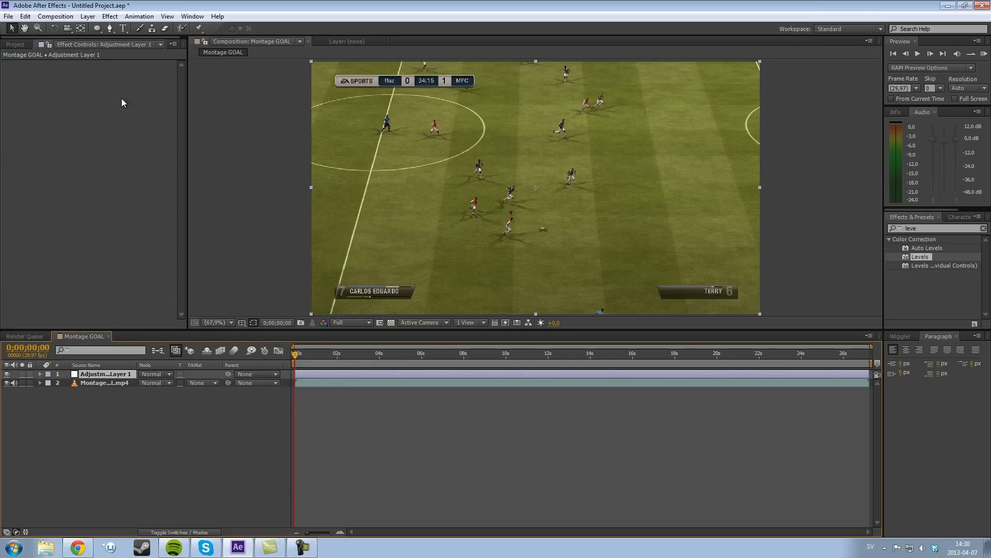
# Add an elliptical mask filling the whole frame to the adjustment layer.
pyautogui.click(98, 29)
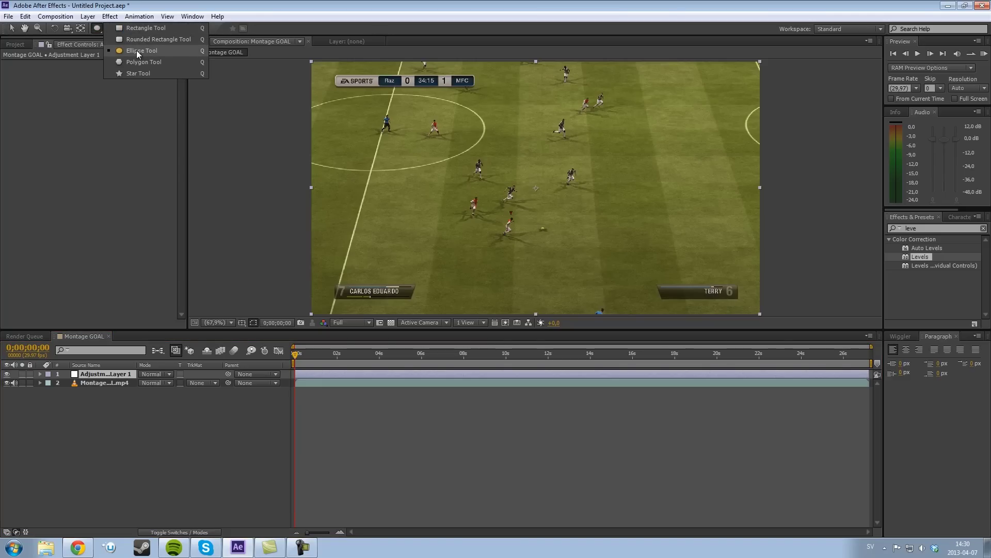
pyautogui.click(131, 29)
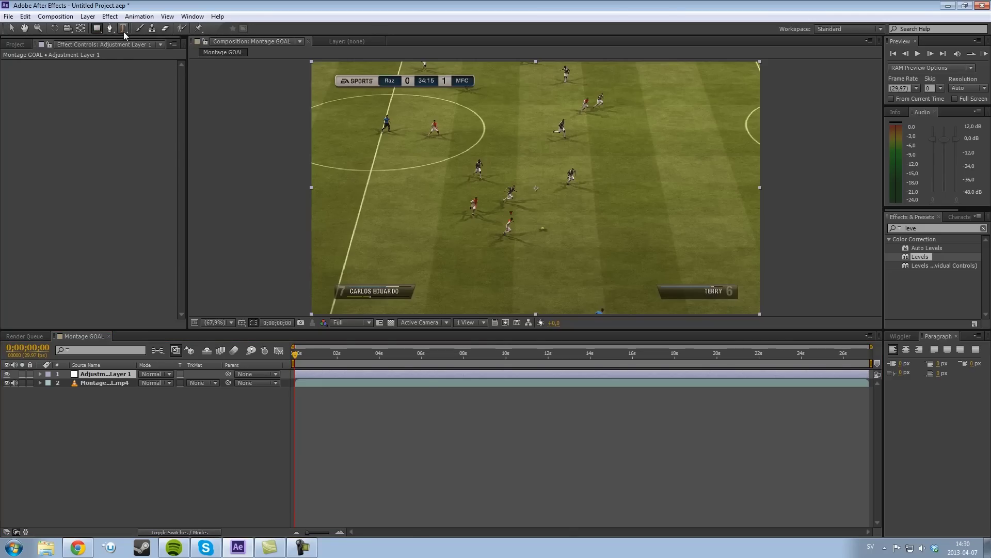
pyautogui.click(98, 30)
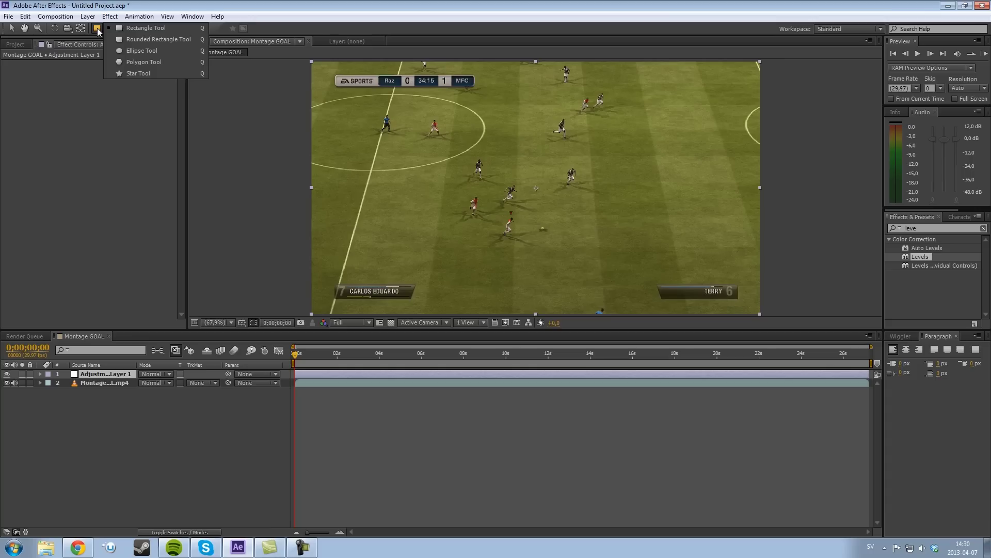
pyautogui.click(137, 52)
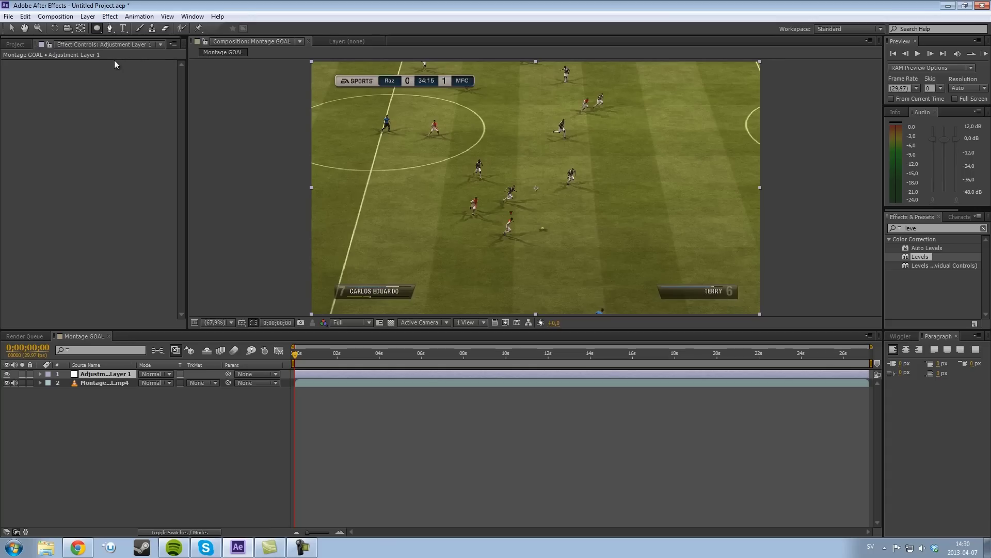
pyautogui.click(100, 374)
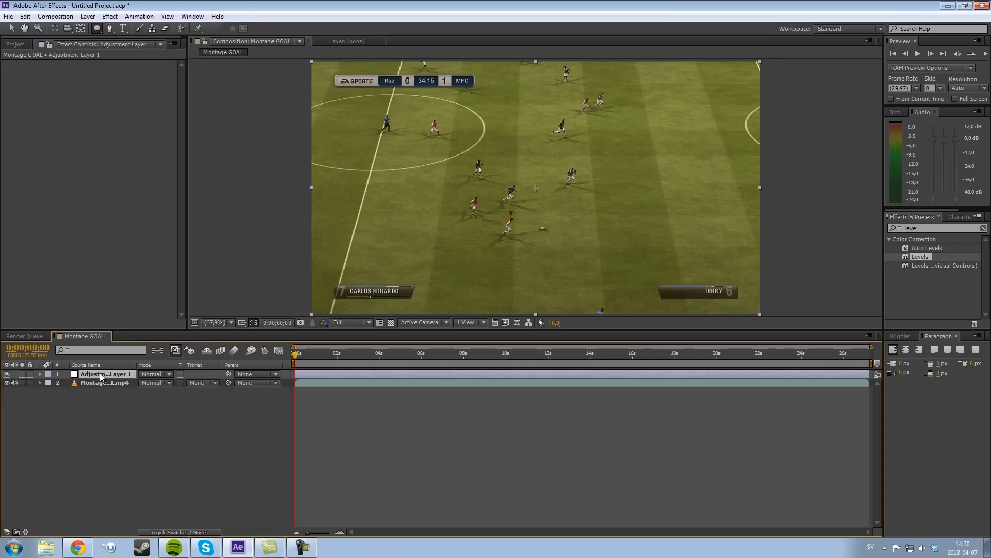
pyautogui.doubleClick(97, 29)
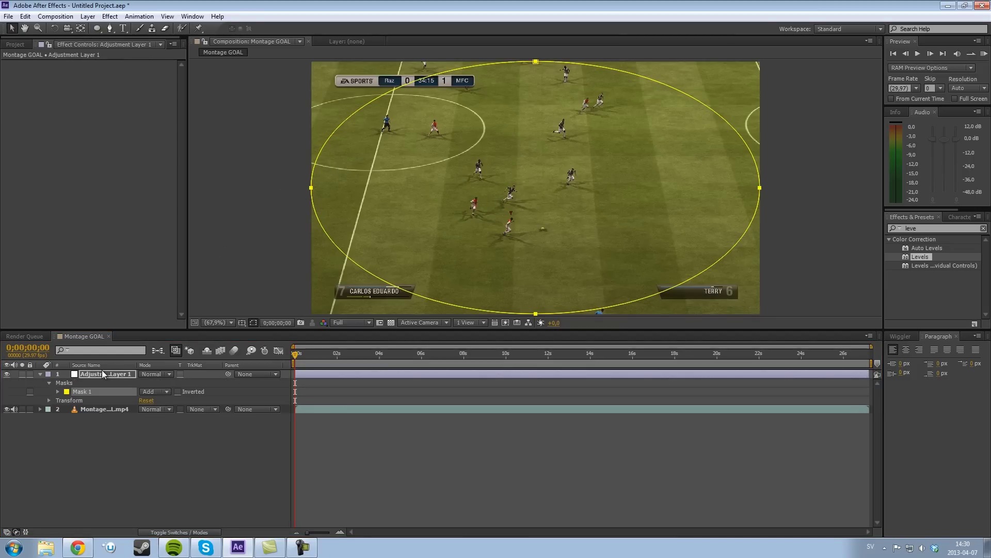
# Apply Fast Blur to the adjustment layer and set its blurriness to 9.
pyautogui.click(110, 16)
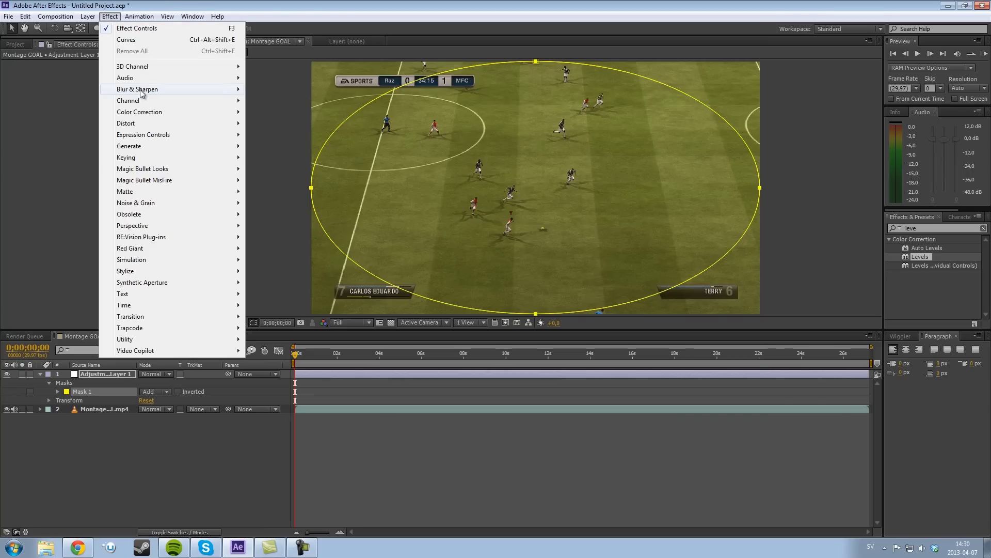
pyautogui.moveTo(140, 90)
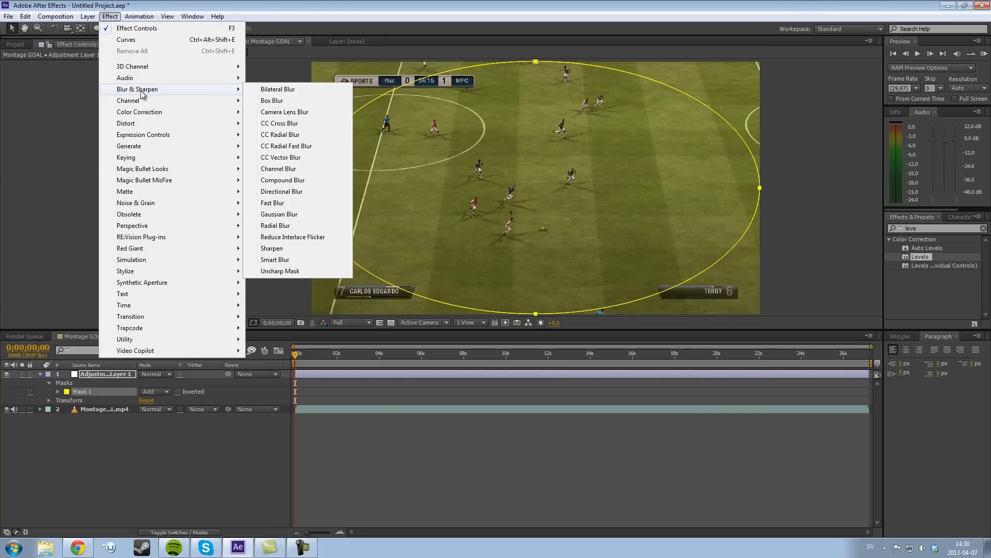
pyautogui.click(276, 204)
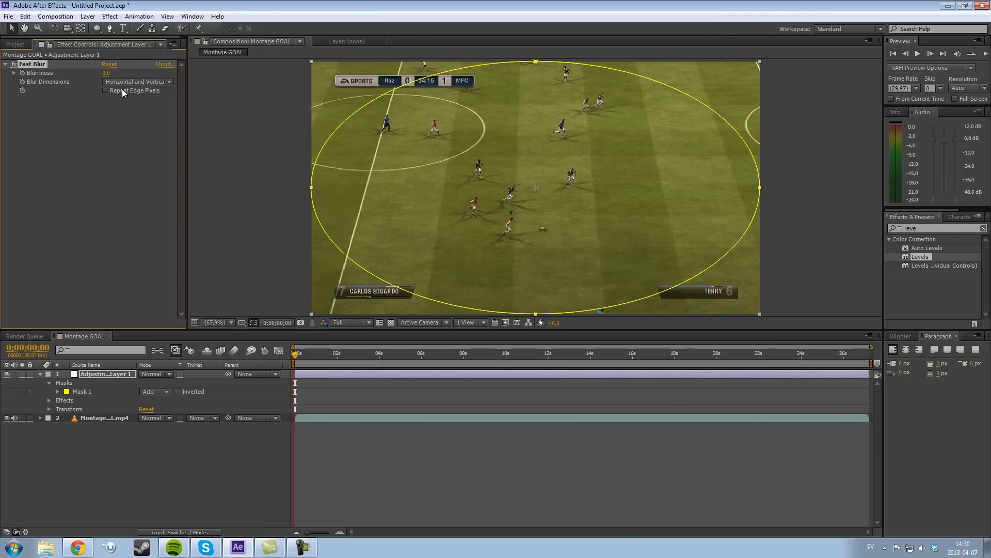
pyautogui.click(106, 73)
pyautogui.write('10')
pyautogui.press('Return')
pyautogui.moveTo(111, 73); pyautogui.dragTo(108, 76)
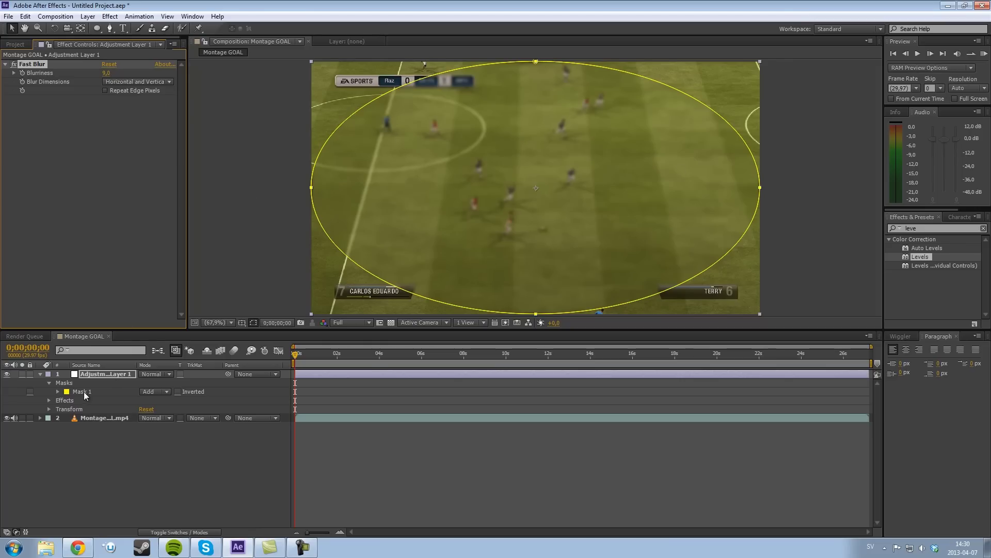
# Invert the adjustment layer's elliptical mask so the blur affects only the area outside the ellipse.
pyautogui.click(39, 374)
pyautogui.click(41, 373)
pyautogui.click(48, 382)
pyautogui.click(49, 383)
pyautogui.click(176, 392)
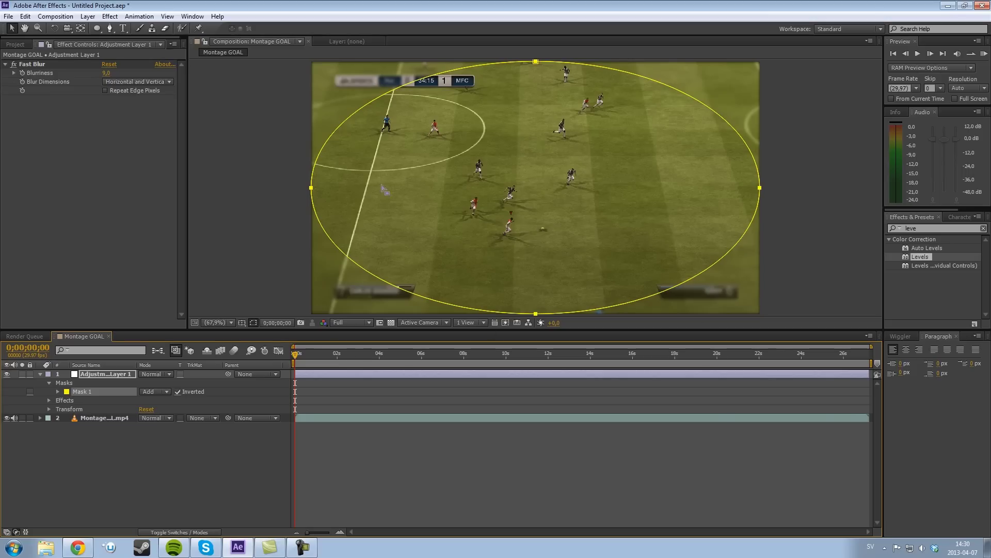
pyautogui.click(403, 480)
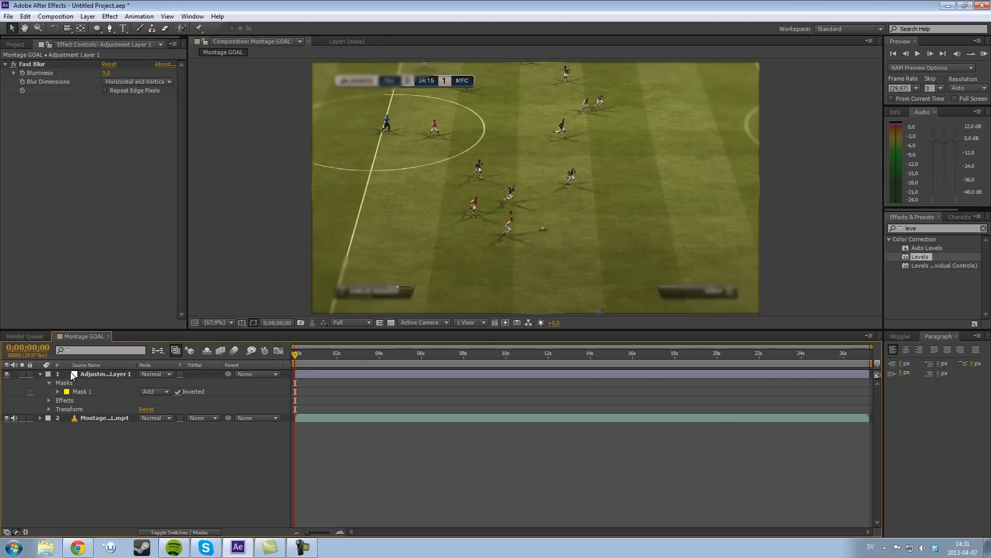
# Set the feather of the adjustment layer's mask to 100 pixels and collapse the layer's properties.
pyautogui.click(57, 391)
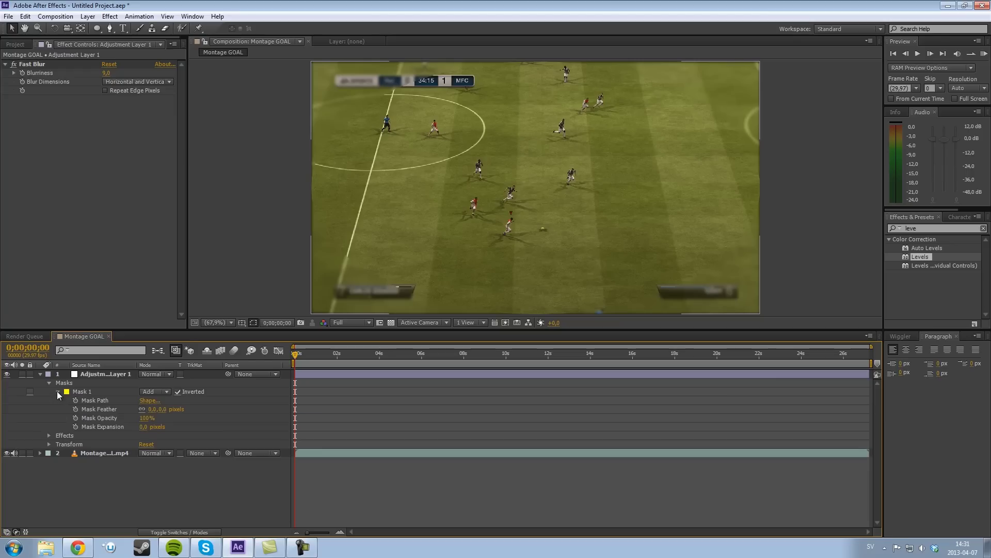
pyautogui.click(152, 409)
pyautogui.moveTo(156, 411)
pyautogui.mouseDown()
pyautogui.moveTo(170, 412)
pyautogui.moveTo(158, 415)
pyautogui.mouseUp()
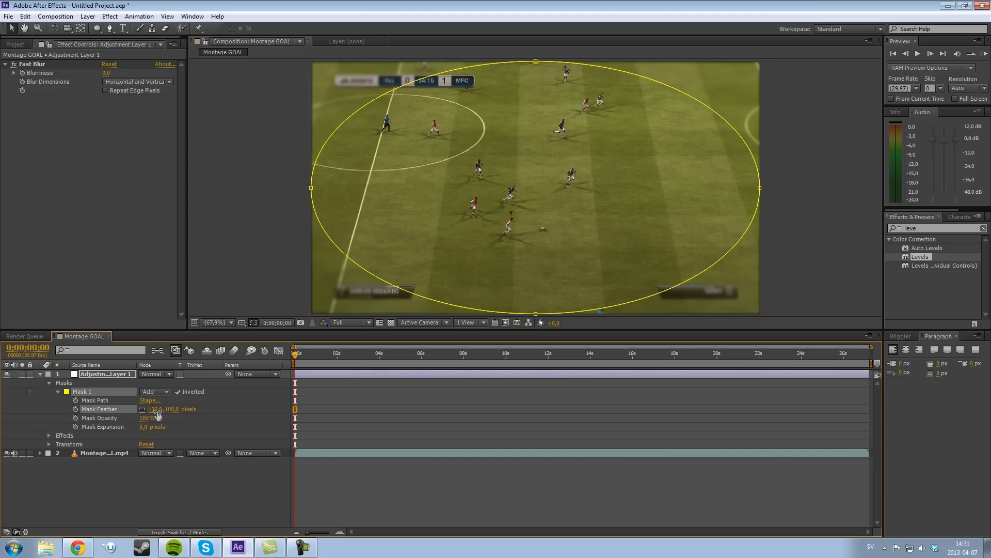
pyautogui.click(57, 392)
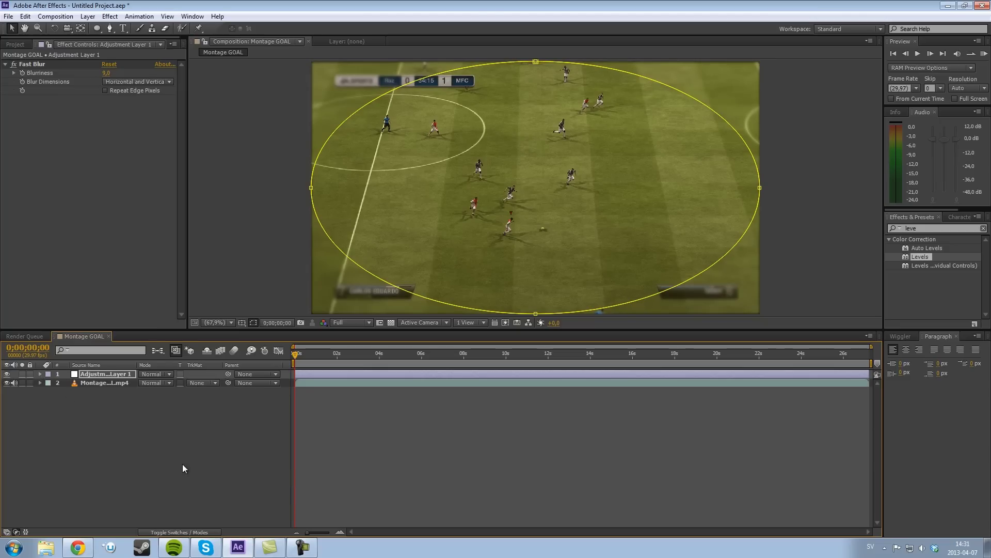
pyautogui.click(357, 455)
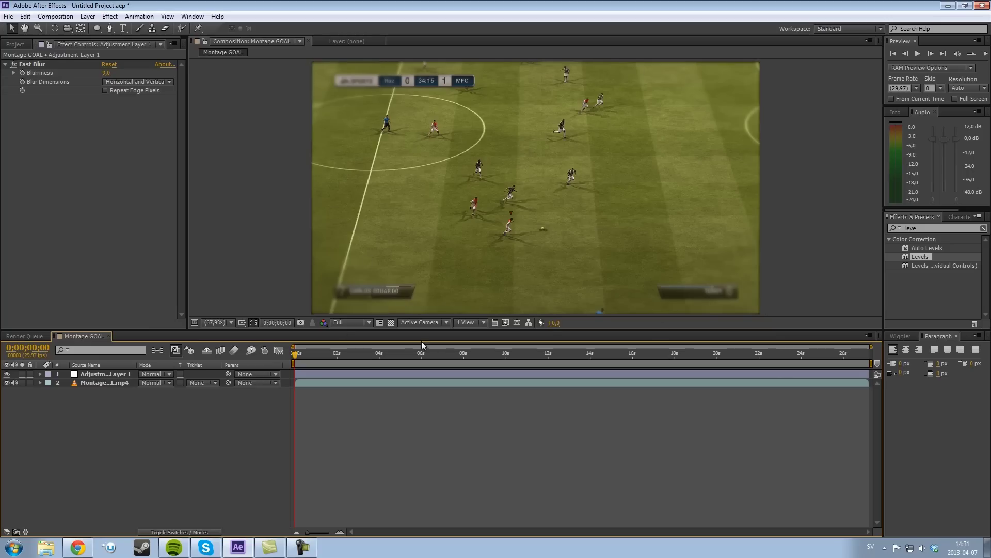
# Create a black solid layer at the full composition size of 1280 x 720 pixels.
pyautogui.rightClick(116, 462)
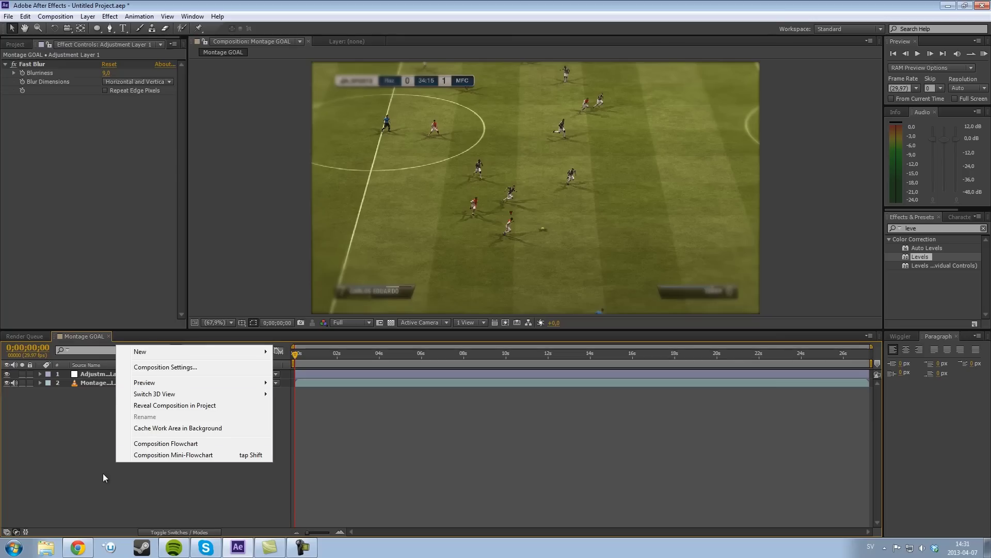
pyautogui.rightClick(103, 473)
pyautogui.moveTo(138, 363)
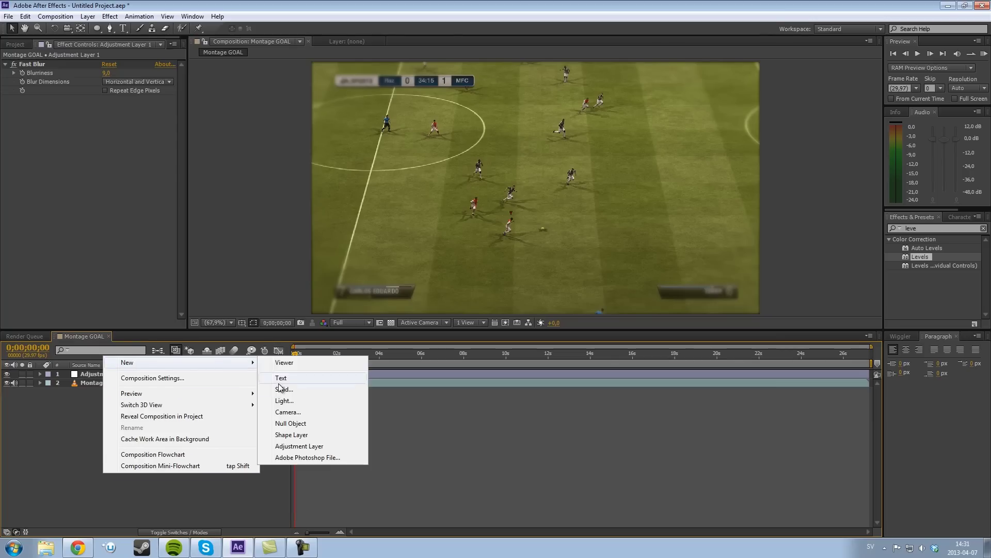
pyautogui.click(284, 389)
pyautogui.click(488, 184)
pyautogui.click(488, 209)
pyautogui.click(491, 335)
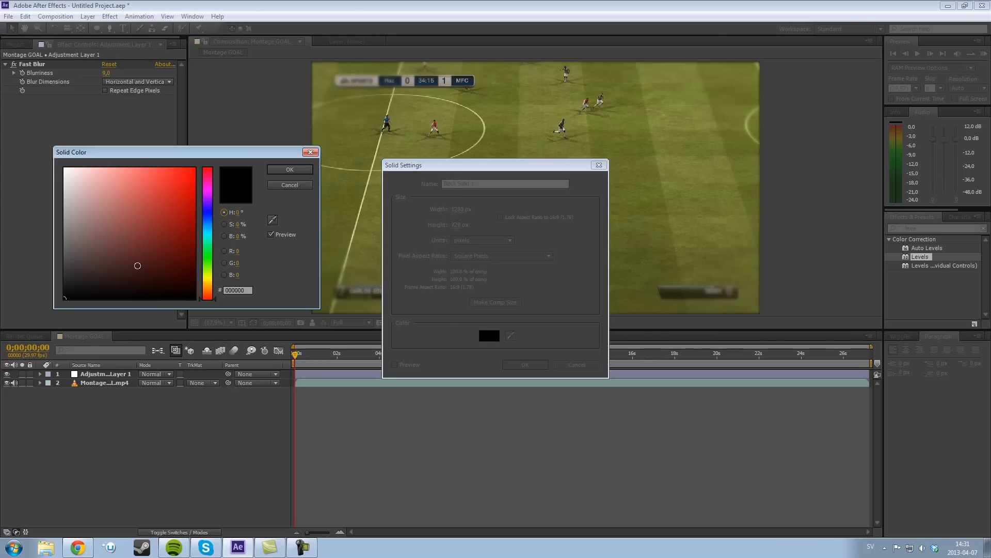
pyautogui.click(289, 167)
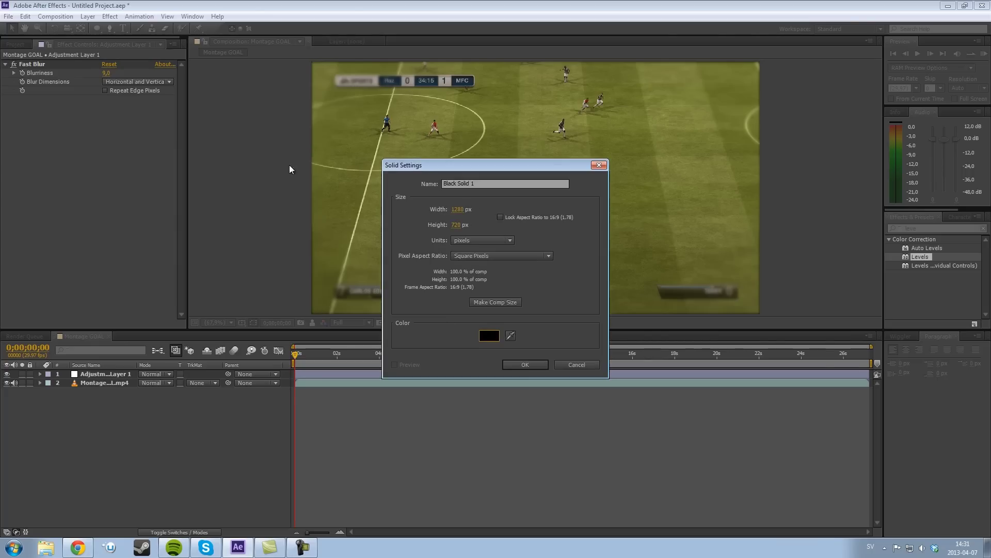
pyautogui.click(529, 367)
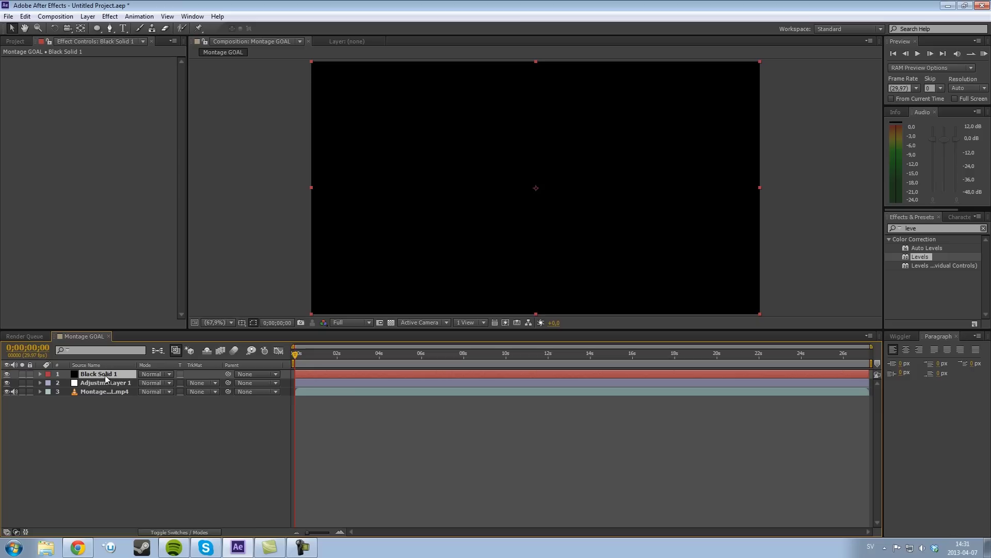
# Add an inverted elliptical mask filling the frame to the black solid and set its feather to 450 pixels.
pyautogui.doubleClick(96, 29)
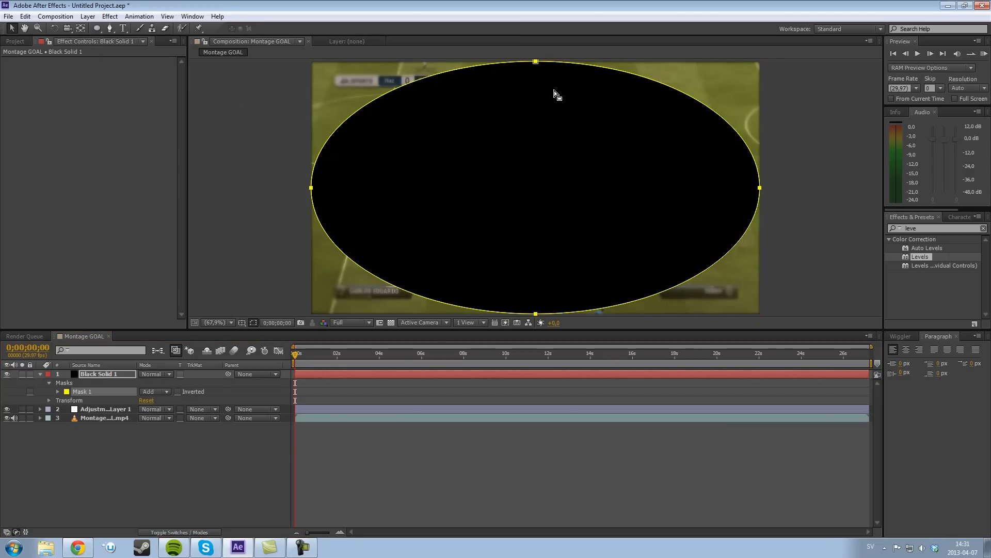
pyautogui.click(176, 393)
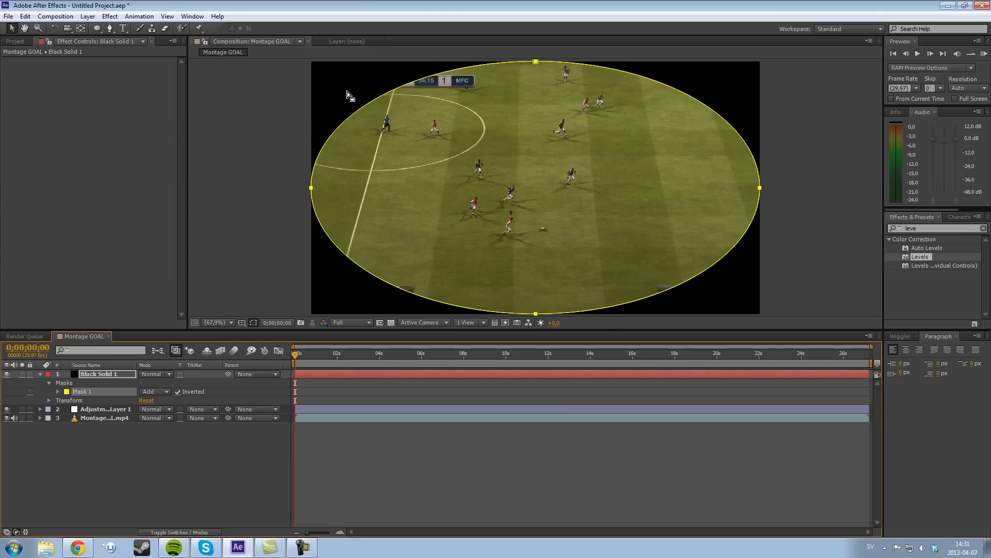
pyautogui.click(57, 392)
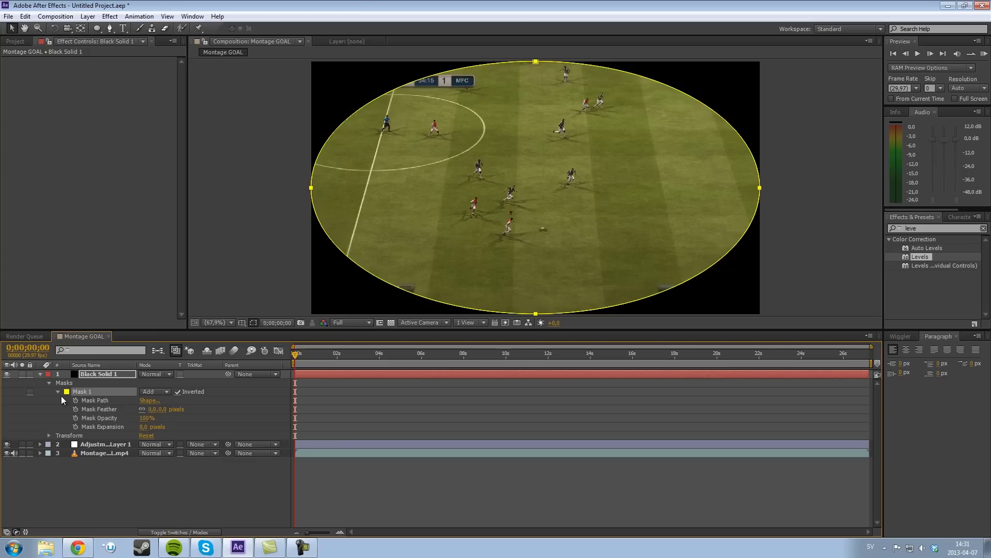
pyautogui.click(152, 410)
pyautogui.write('450')
pyautogui.press('Return')
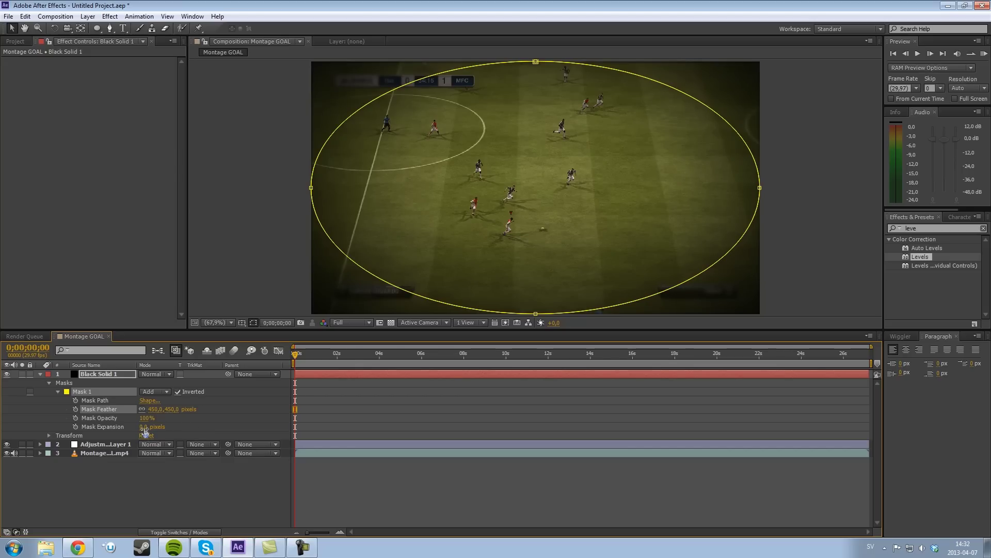
# Set the mask expansion of the black solid to 260 pixels and collapse the layer's properties.
pyautogui.click(161, 436)
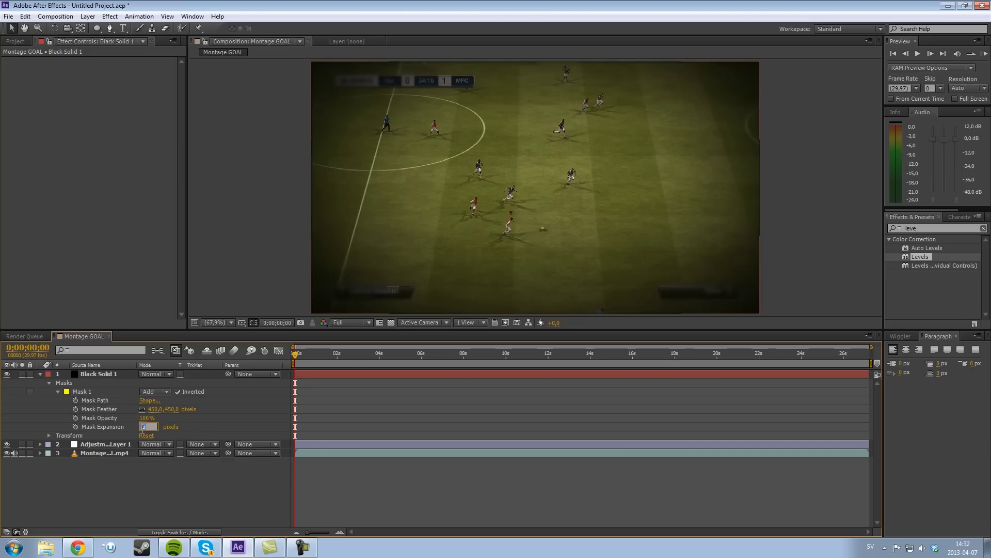
pyautogui.moveTo(143, 426); pyautogui.dragTo(271, 418)
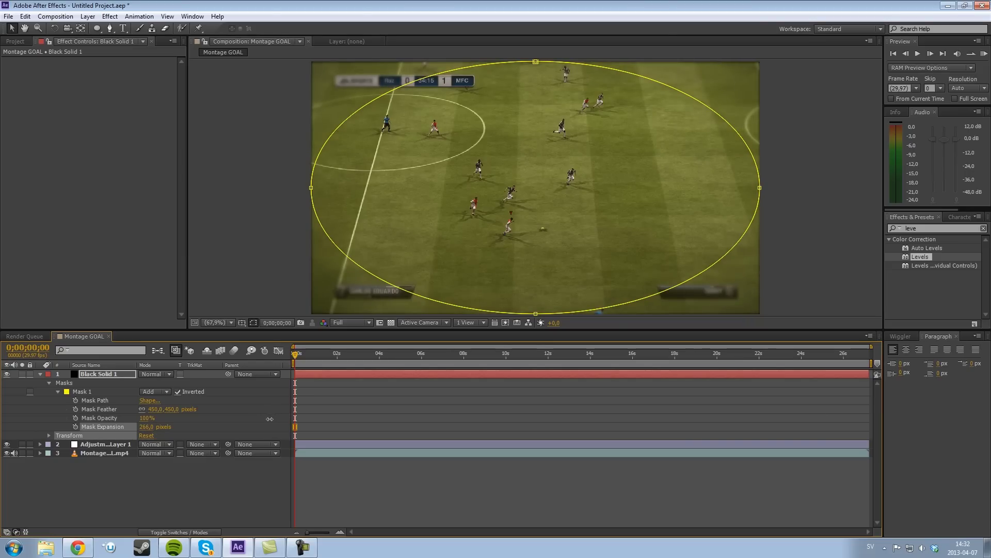
pyautogui.click(146, 427)
pyautogui.write('260')
pyautogui.press('Return')
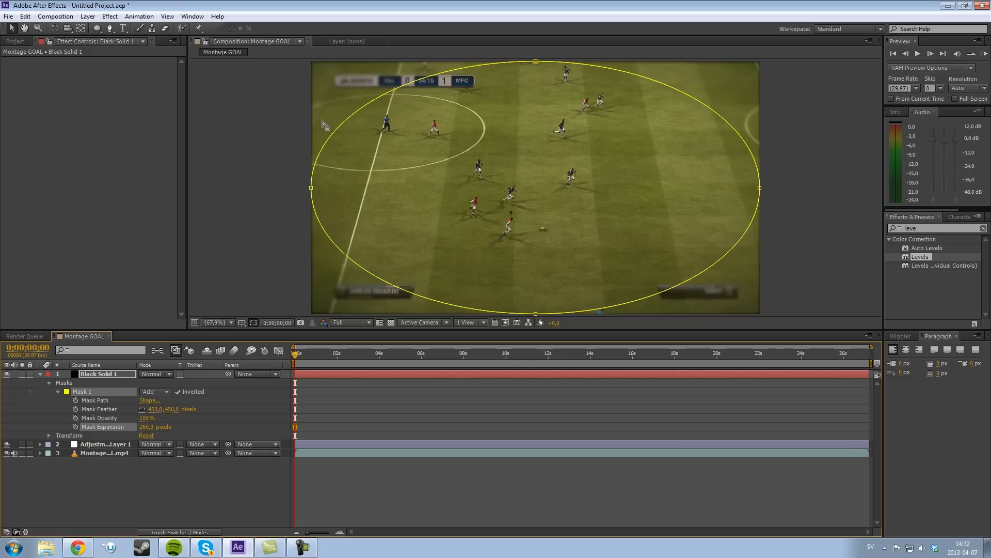
pyautogui.click(716, 306)
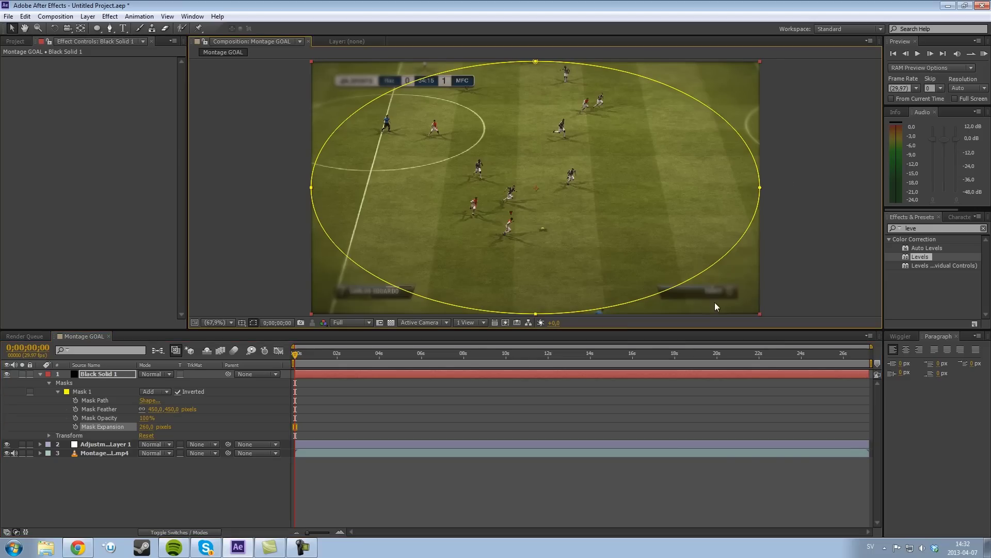
pyautogui.click(316, 471)
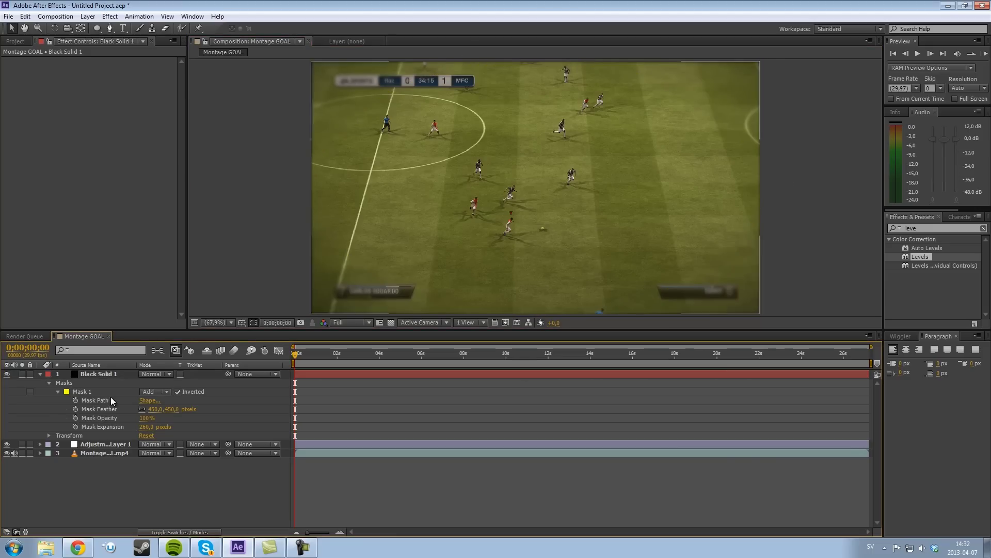
pyautogui.click(40, 374)
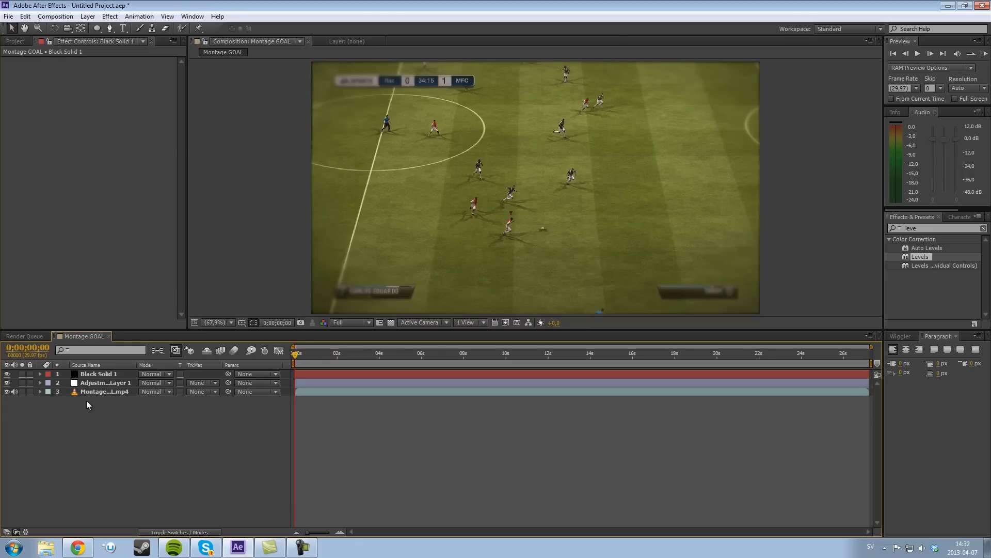
# Apply the Tint color correction effect to the black solid layer.
pyautogui.click(94, 375)
pyautogui.click(76, 400)
pyautogui.click(87, 374)
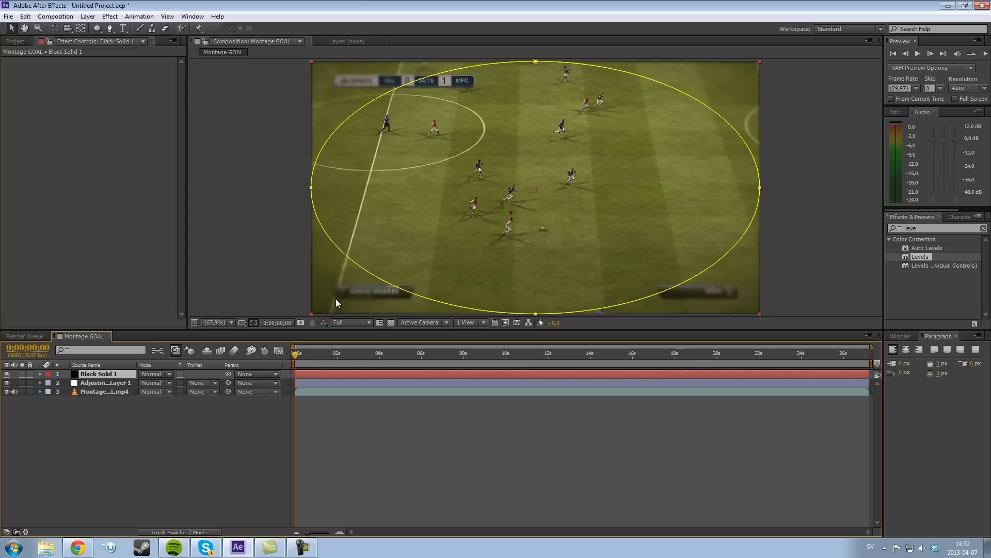
pyautogui.click(111, 17)
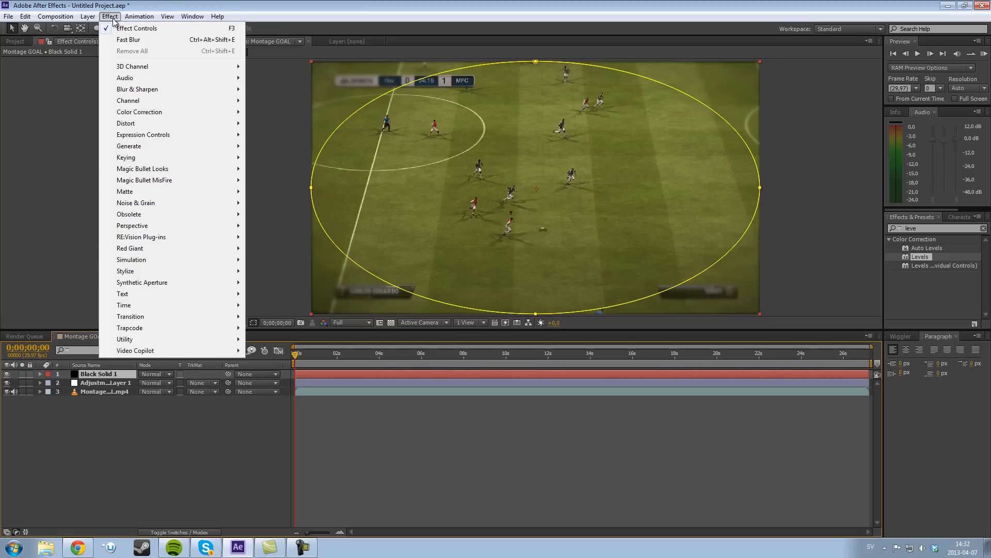
pyautogui.moveTo(142, 113)
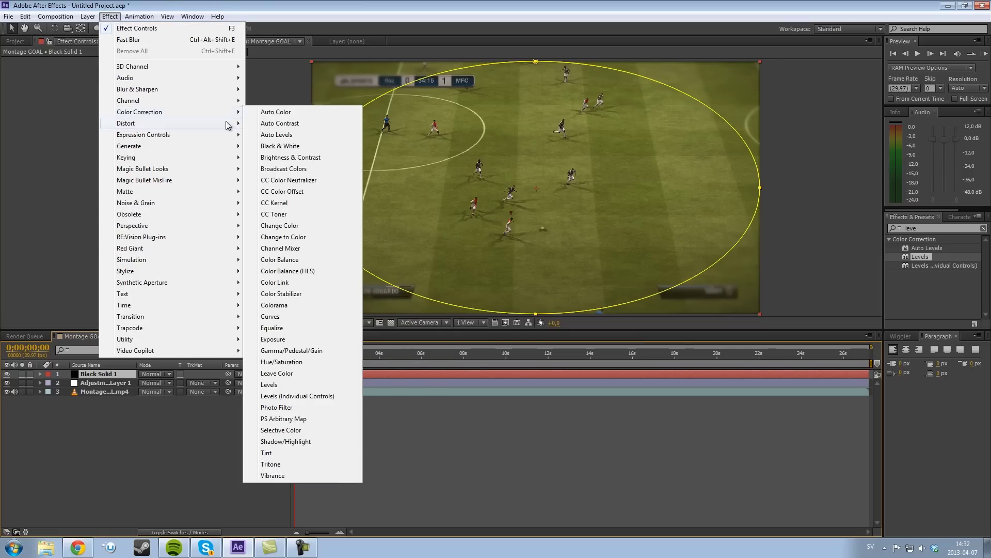
pyautogui.click(266, 452)
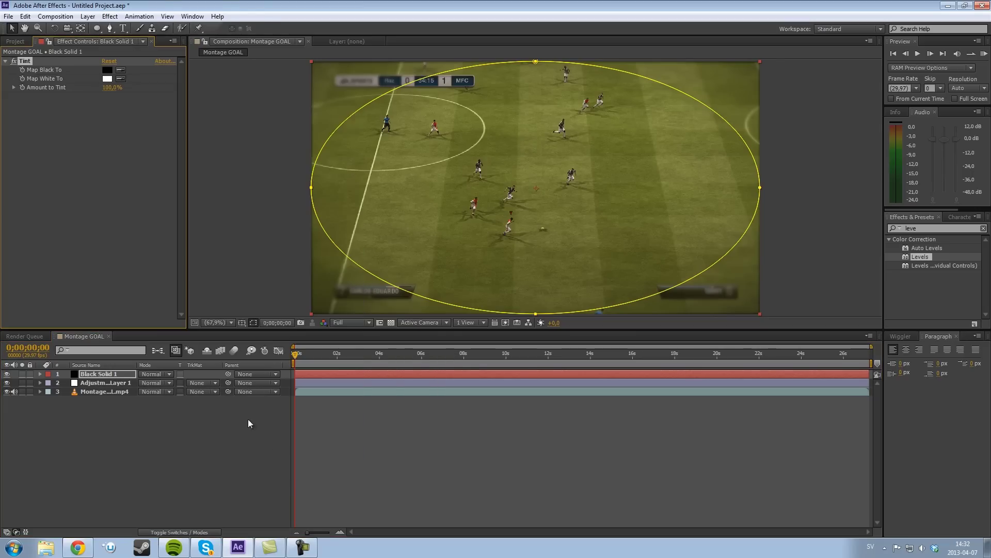
# Set the Tint effect's Map Black To color to dark blue 00056B and deselect the solid.
pyautogui.click(106, 70)
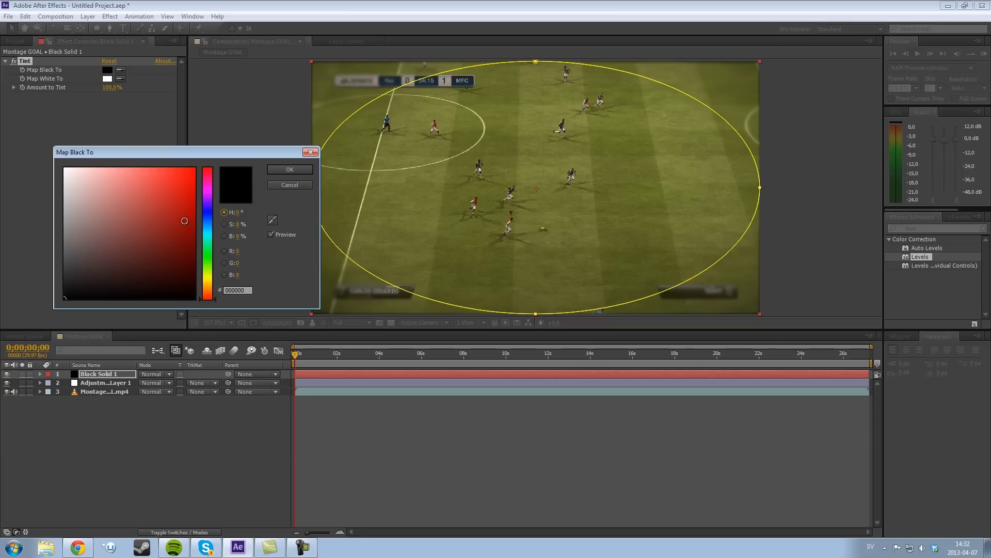
pyautogui.click(149, 239)
pyautogui.click(137, 257)
pyautogui.click(170, 265)
pyautogui.click(210, 213)
pyautogui.moveTo(194, 244)
pyautogui.mouseDown()
pyautogui.moveTo(192, 227)
pyautogui.moveTo(207, 248)
pyautogui.mouseUp()
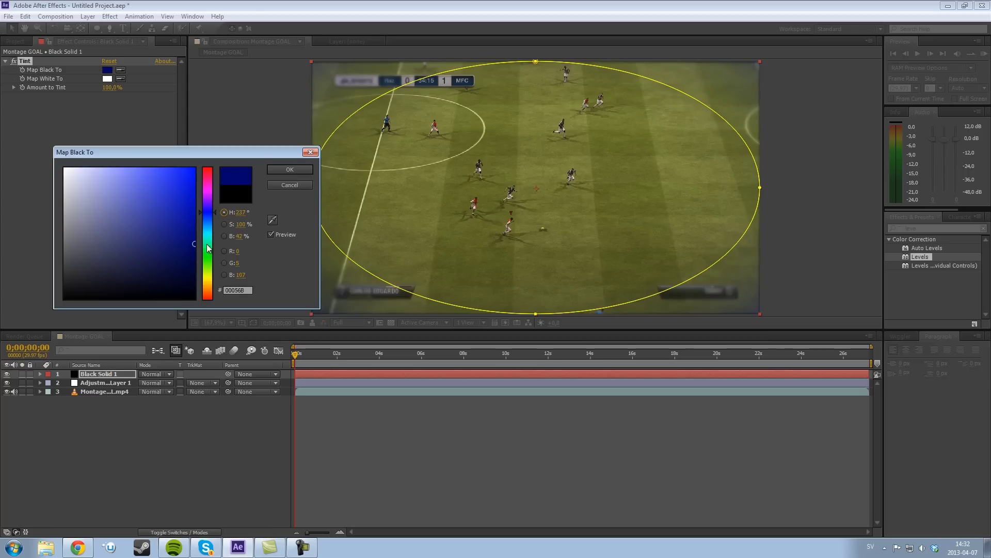
pyautogui.click(306, 171)
pyautogui.click(442, 457)
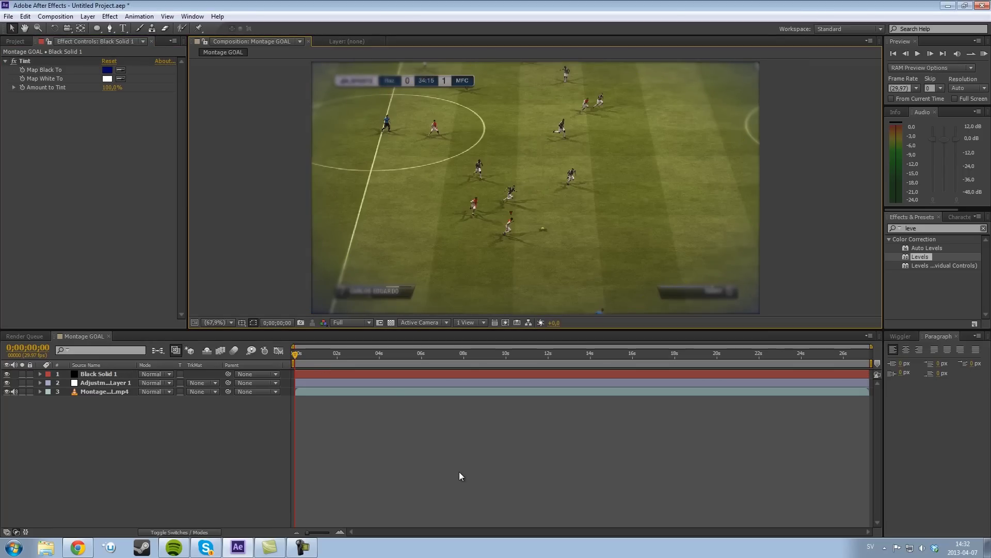
pyautogui.click(391, 392)
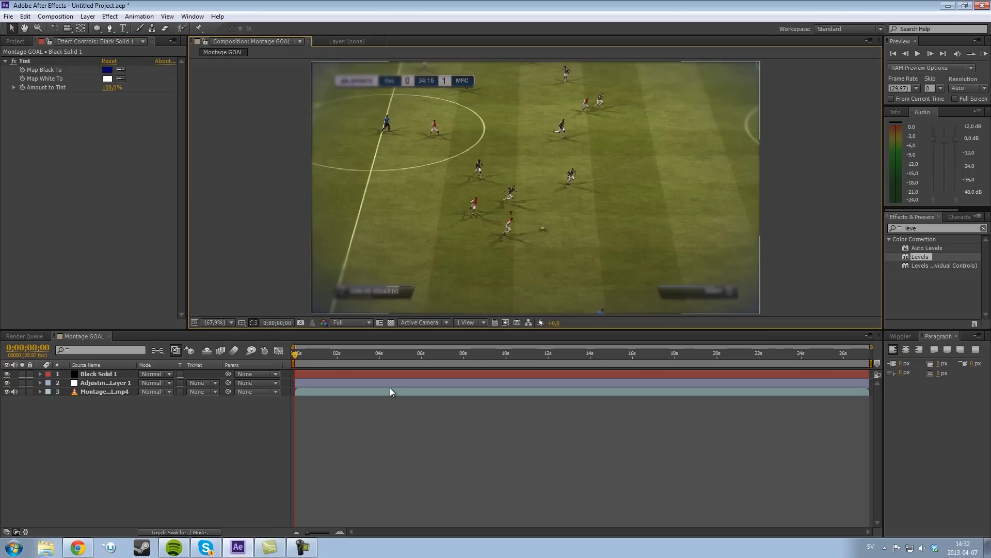